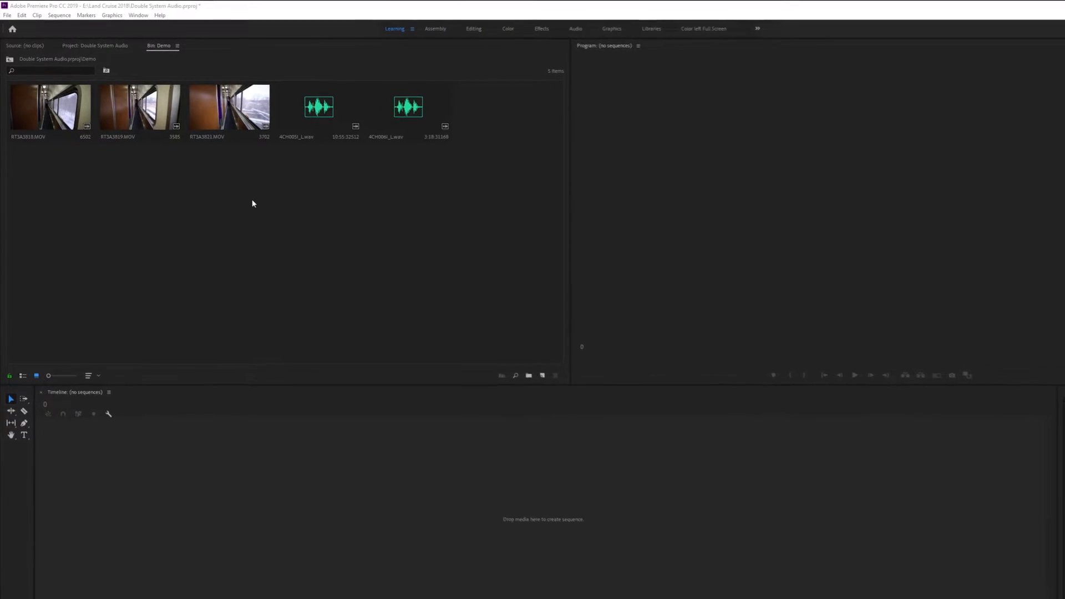
Create a sequence from RT3A3818.MOV, RT3A3819.MOV and RT3A3821.MOV, and enlarge audio track 1 to show its waveforms
drag(253, 201, 72, 86)
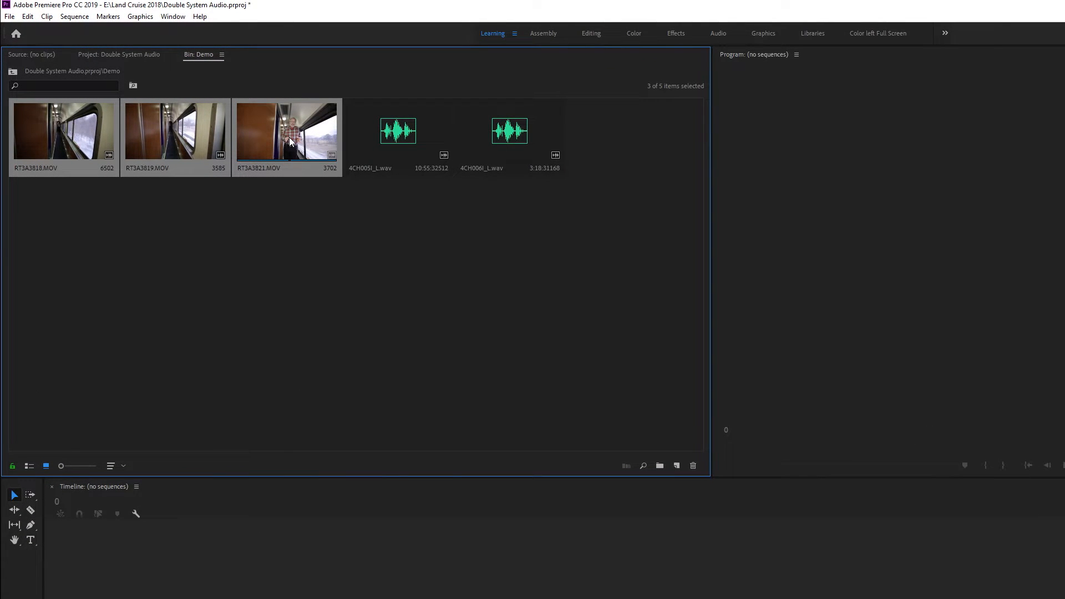
drag(289, 137, 651, 420)
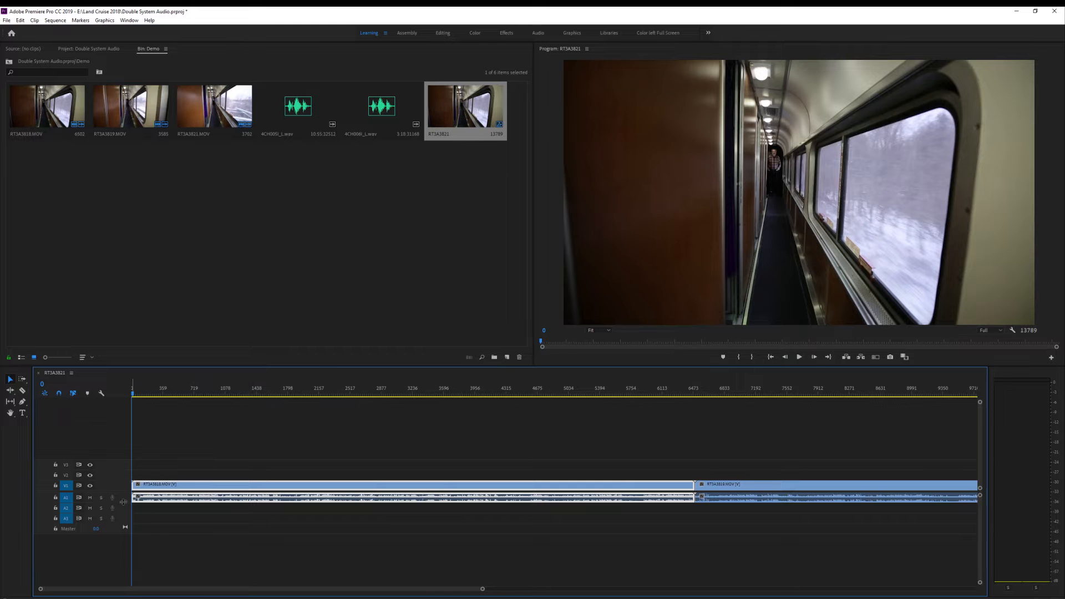
drag(122, 503, 122, 527)
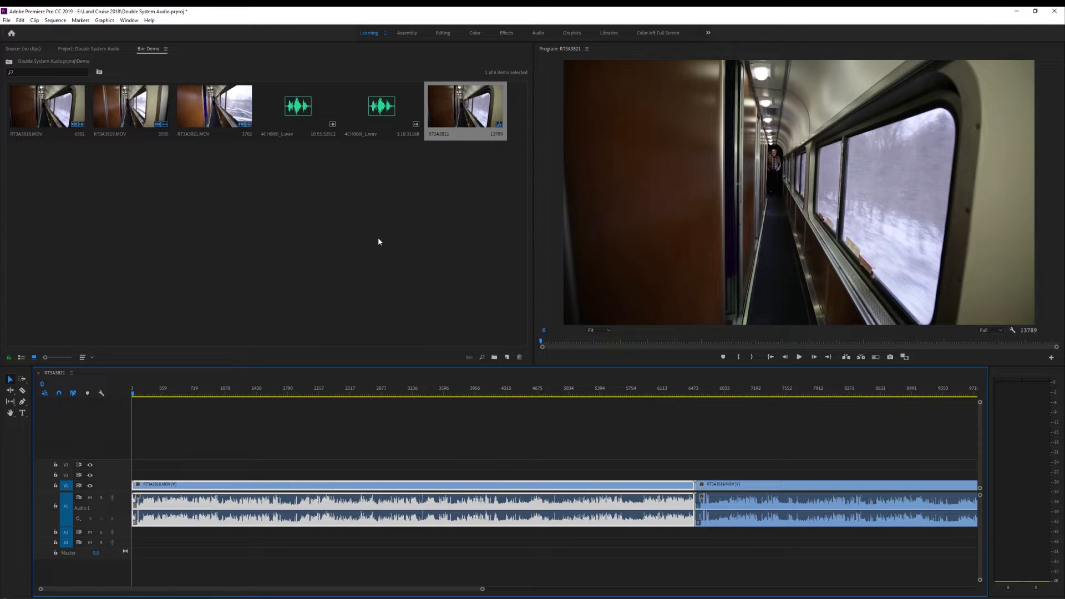
Create another sequence from the three MOV clips in the Demo bin as a new item
click(291, 238)
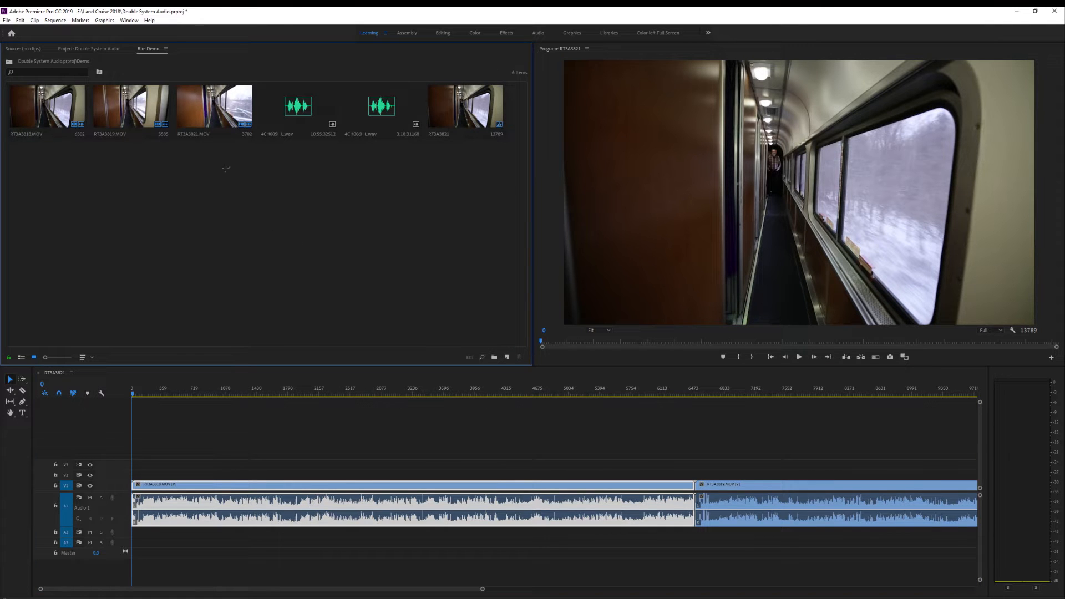
drag(230, 172, 66, 100)
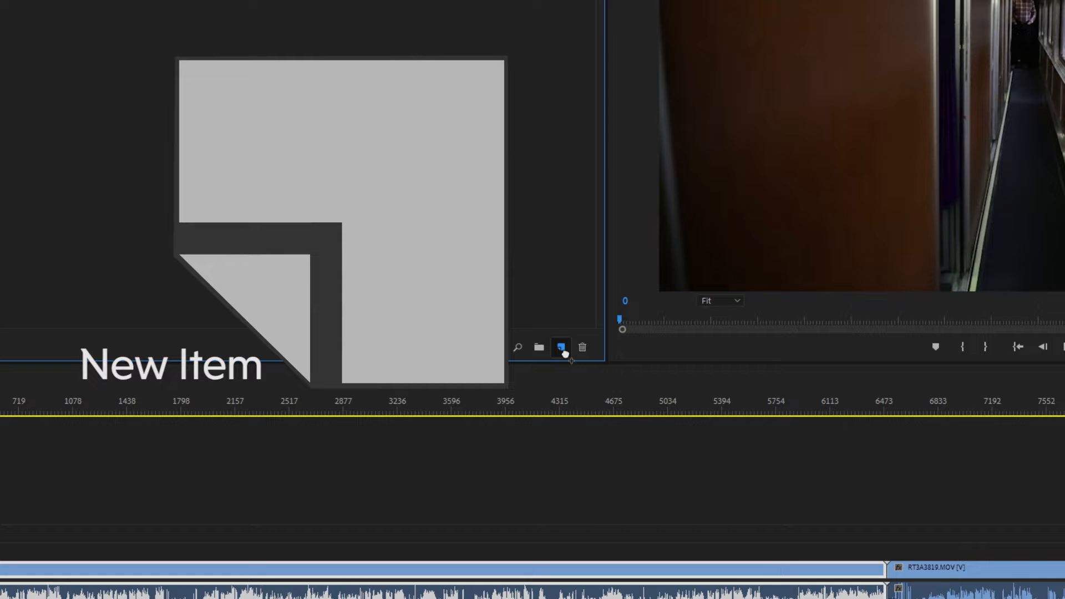
drag(564, 354, 565, 354)
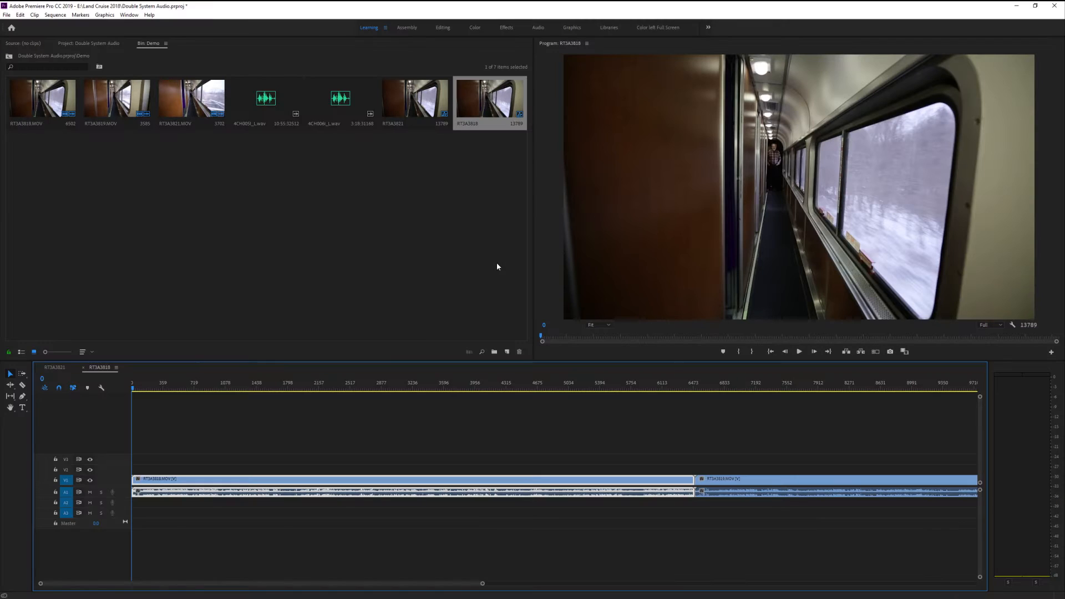
Delete the duplicate RT3A3818 sequence from the Demo bin
click(497, 264)
click(500, 91)
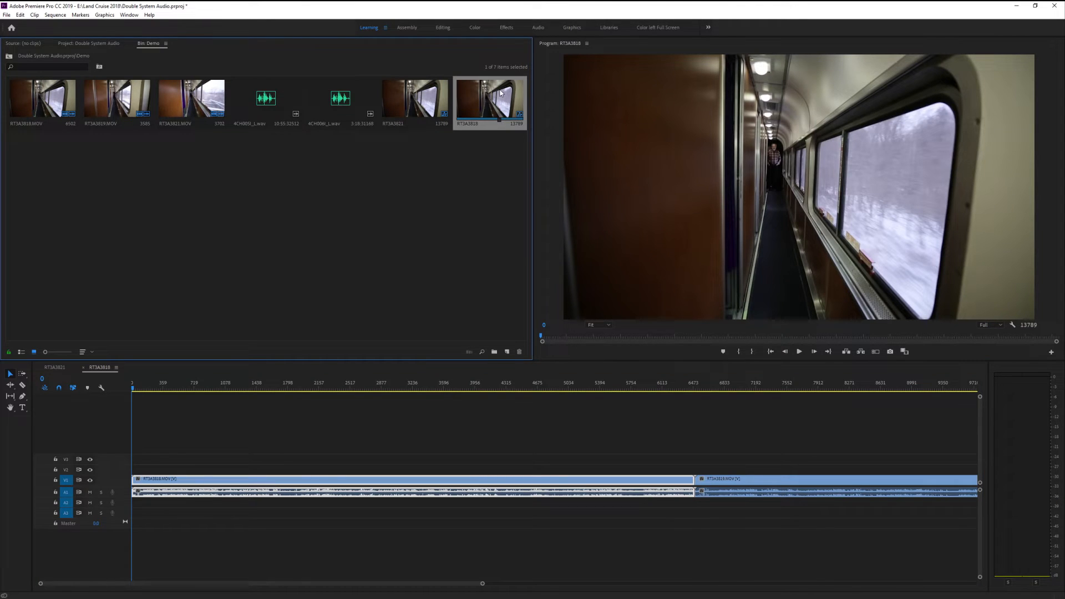
key(Delete)
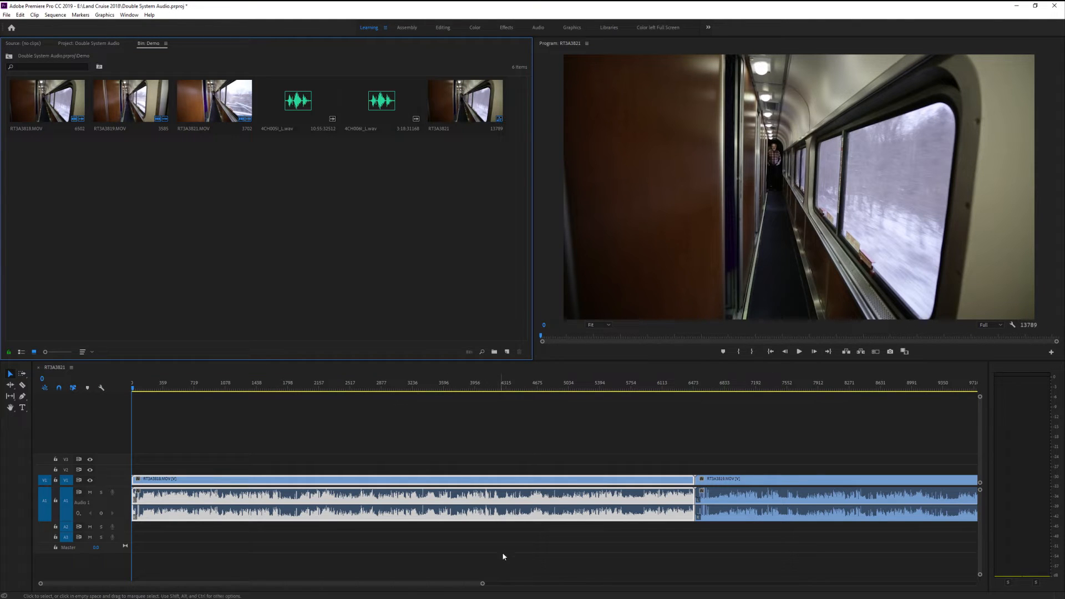
Place 4CH005I_L.wav and 4CH006I_L.wav back to back on audio track 2, starting at the beginning of the sequence
key(backslash)
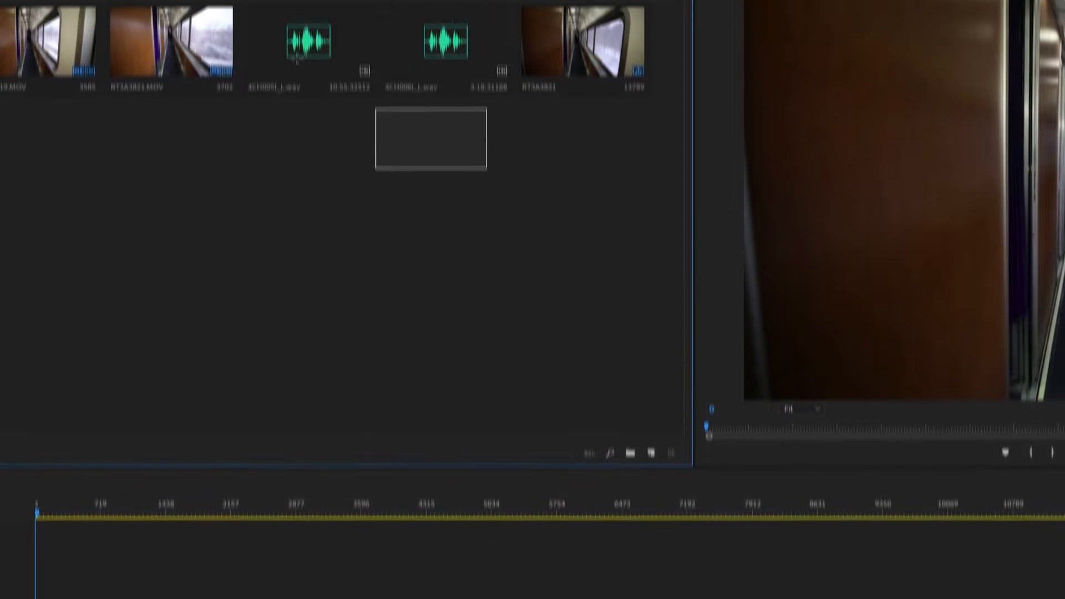
drag(486, 170, 297, 56)
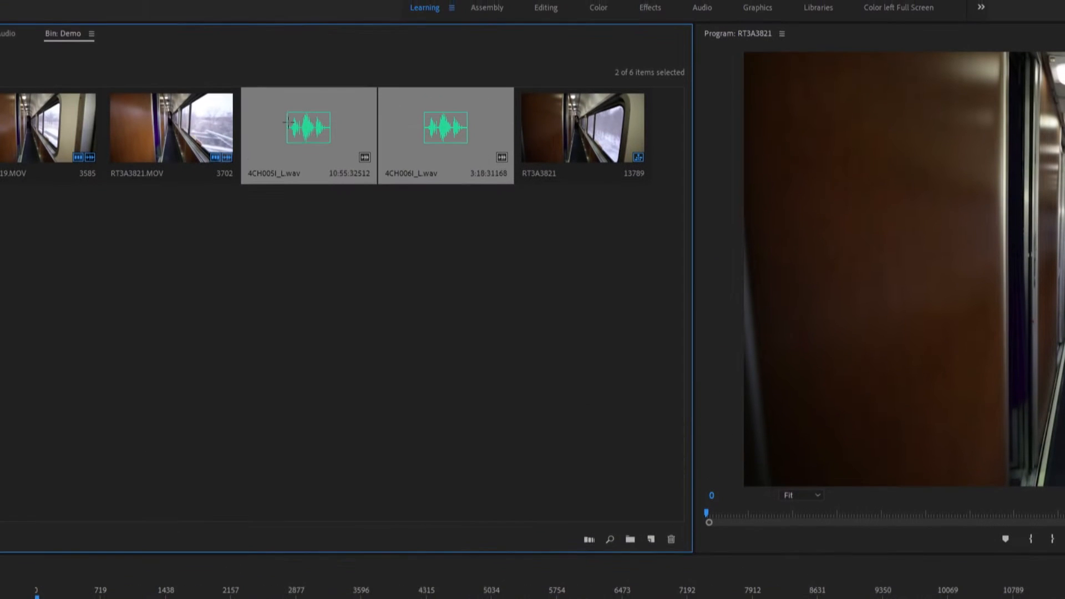
drag(309, 136, 16, 527)
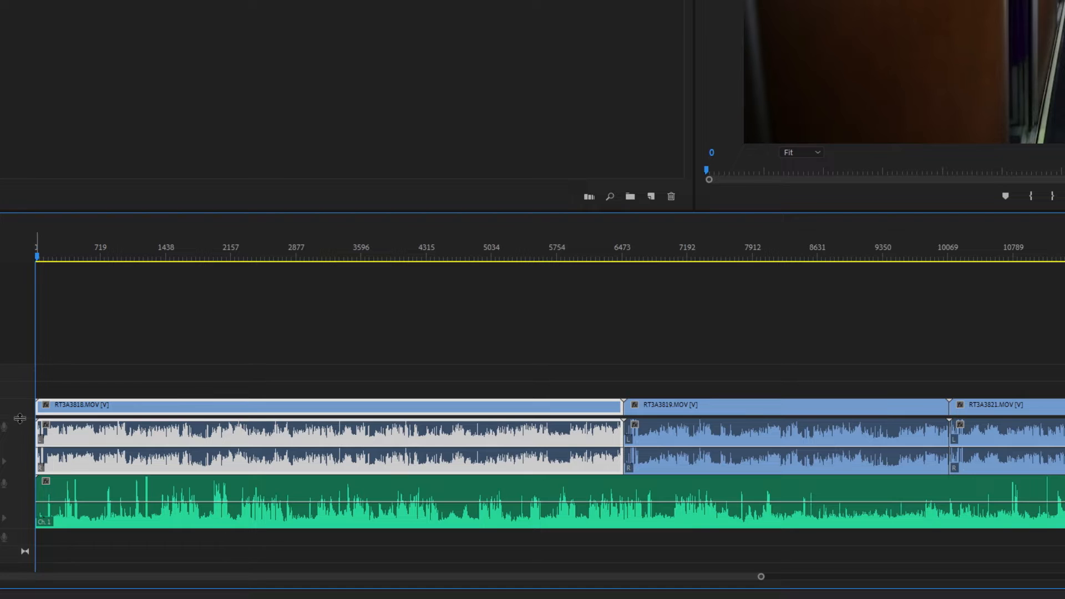
drag(17, 338, 17, 257)
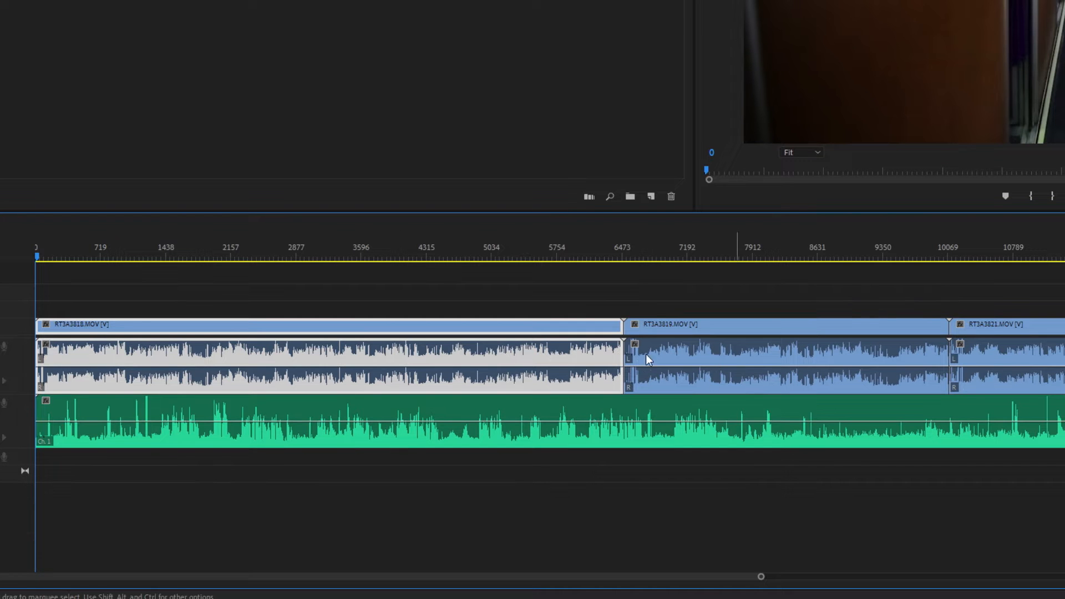
key(minus)
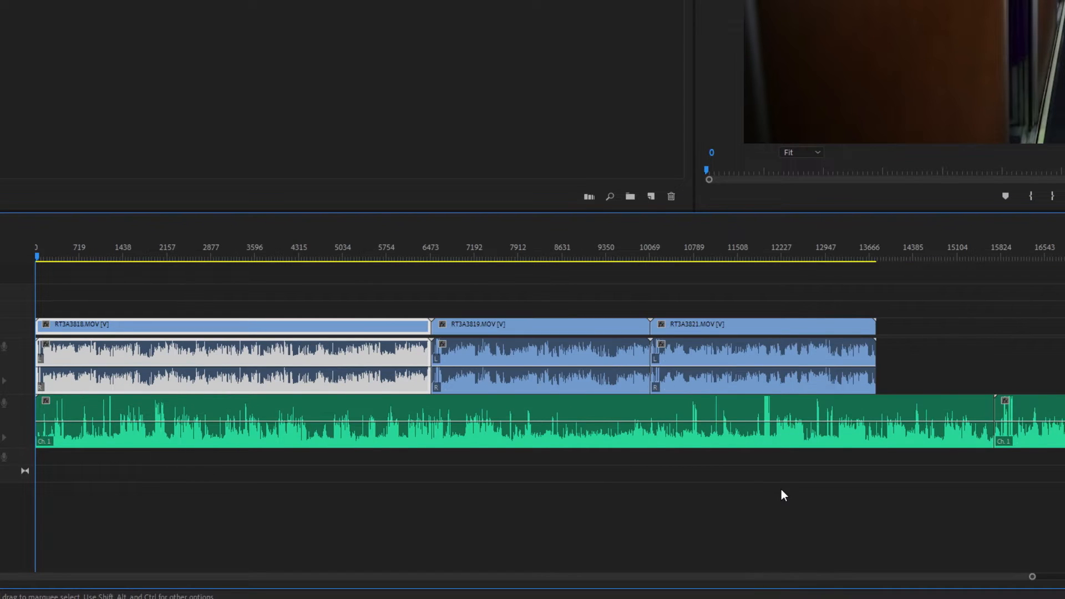
click(797, 520)
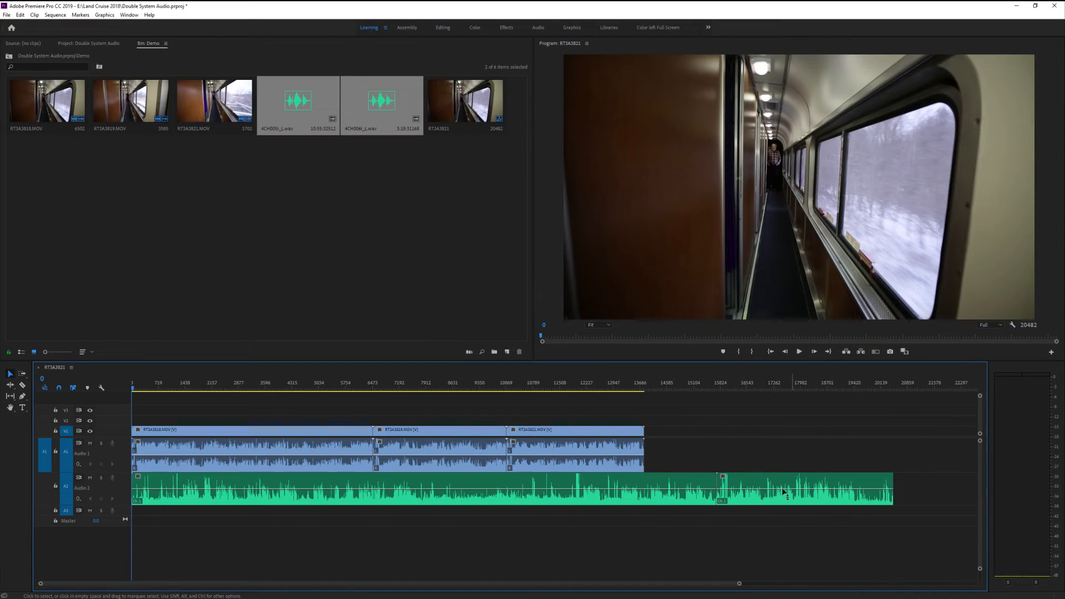
Separate the second WAV recording and the last two video clips from the first pair, lining up both starts near frame 19900
drag(769, 483, 927, 488)
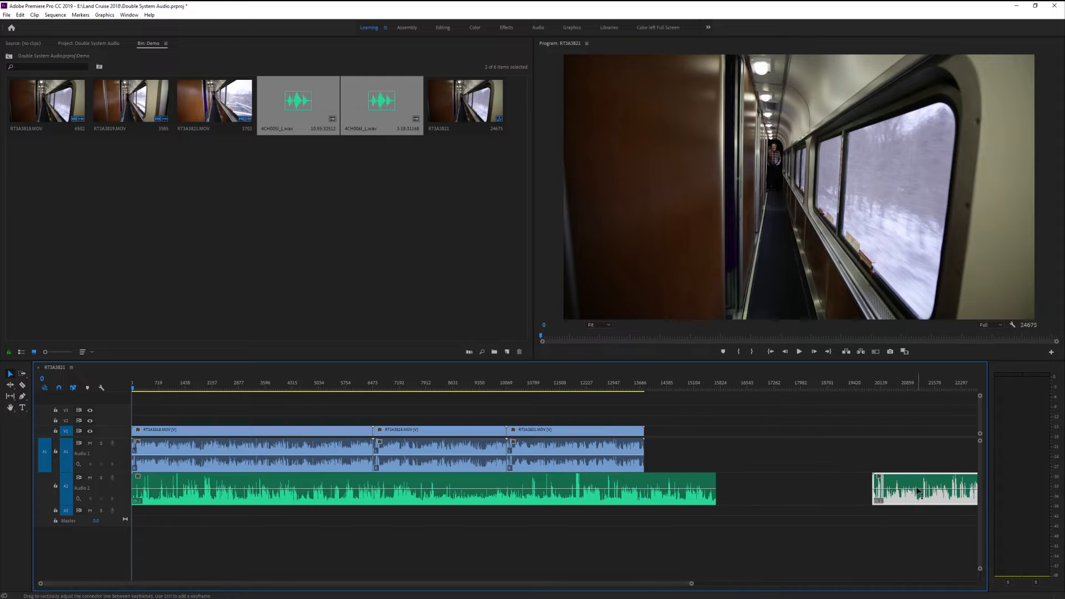
mouse_move(685, 450)
mouse_down()
mouse_move(436, 459)
mouse_move(439, 448)
mouse_move(957, 436)
mouse_move(909, 435)
mouse_move(932, 435)
mouse_up()
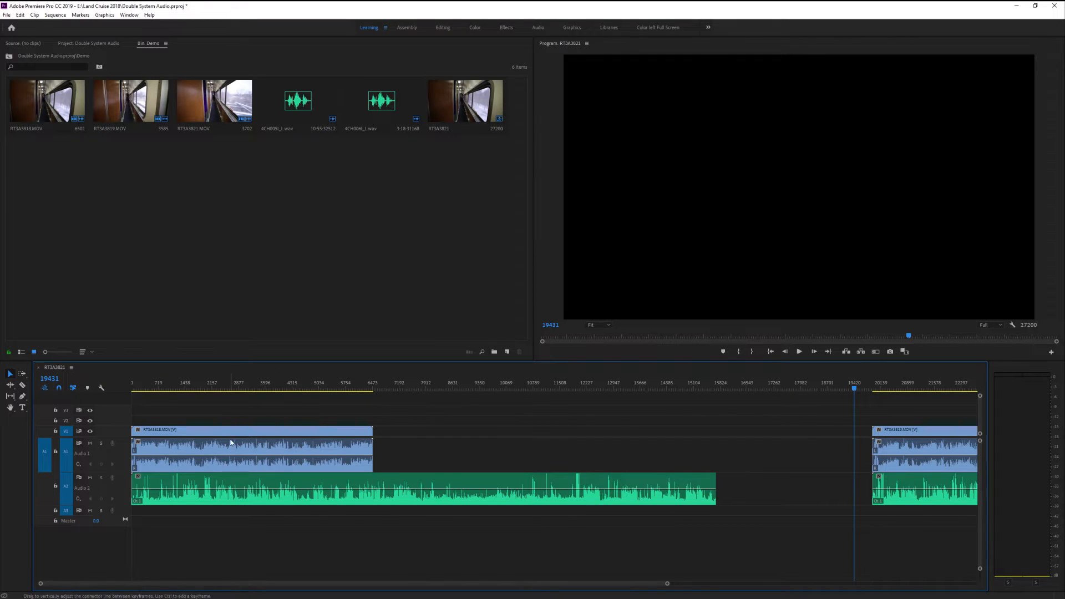
Play the first video clip together with its WAV recording from frame 2214 to check how their sound lines up
click(166, 446)
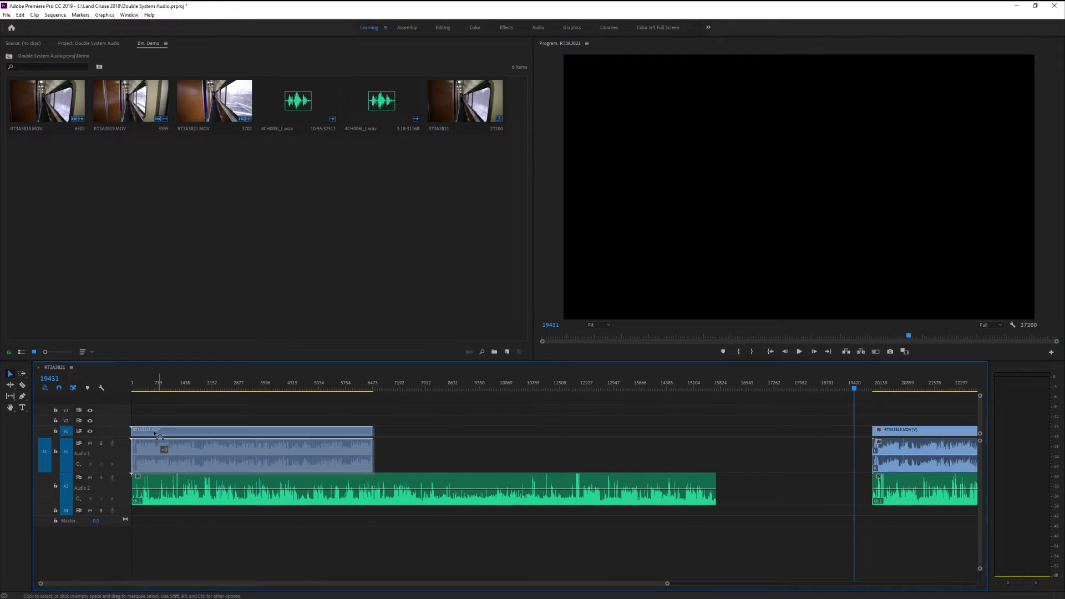
click(156, 484)
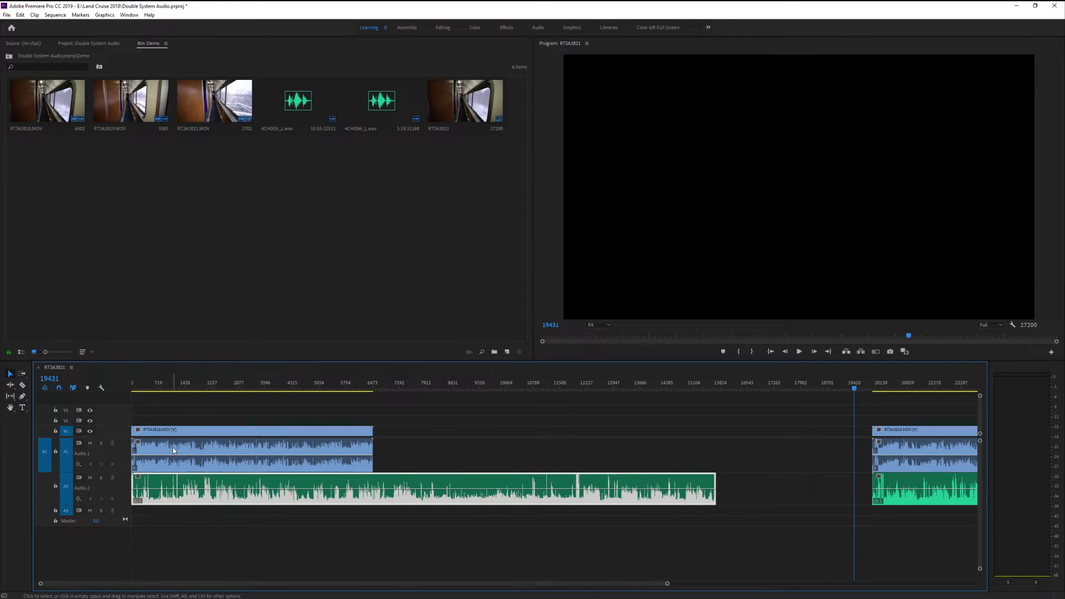
click(174, 450)
click(166, 478)
click(214, 387)
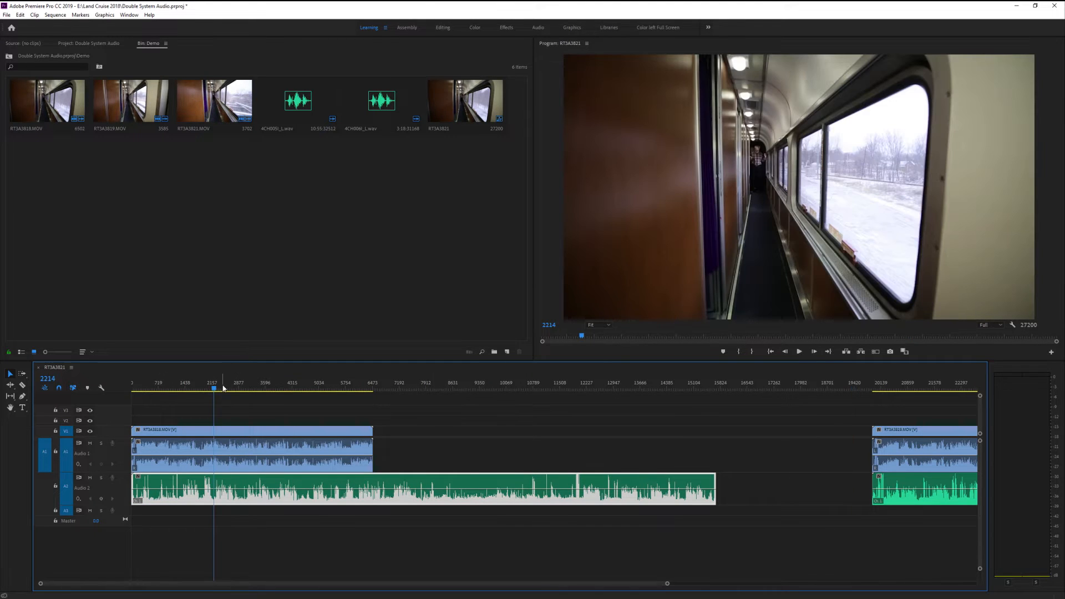
key(space)
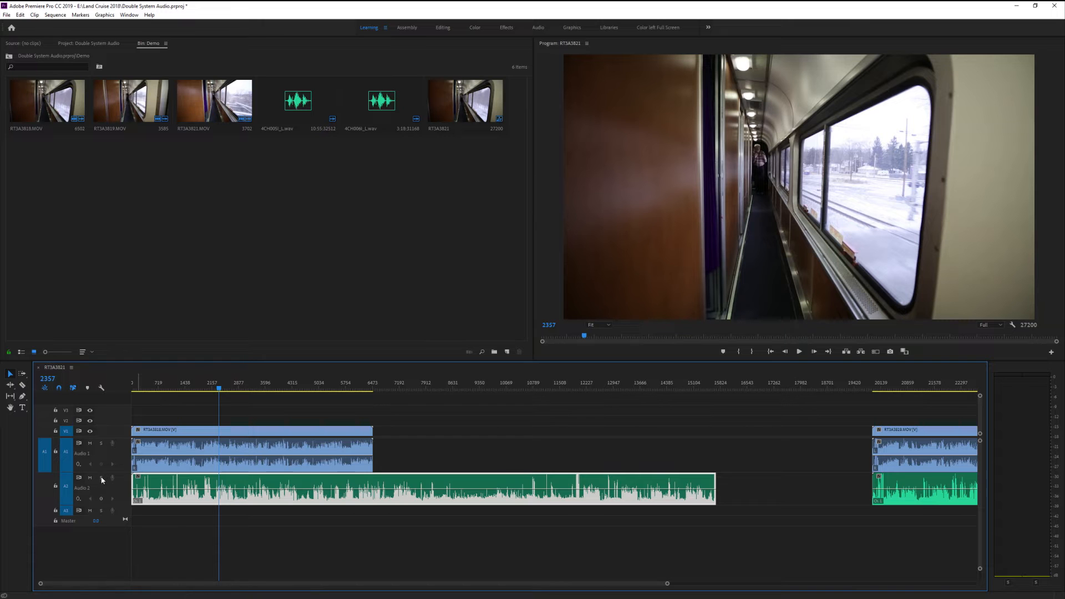
Listen to the WAV recording on audio track 2 soloed, and play both tracks again with solo off
key(space)
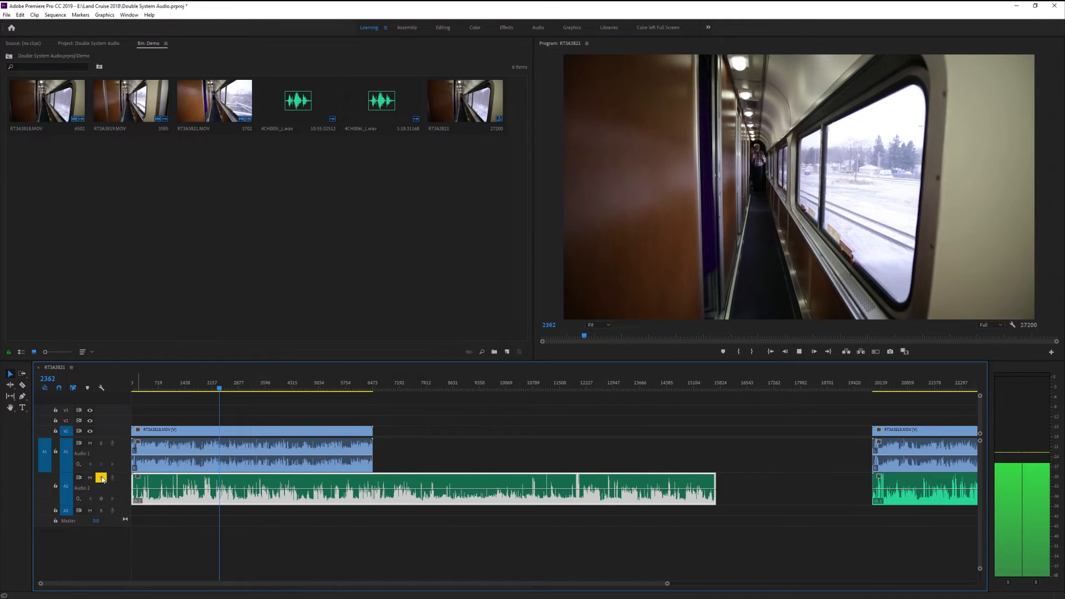
key(space)
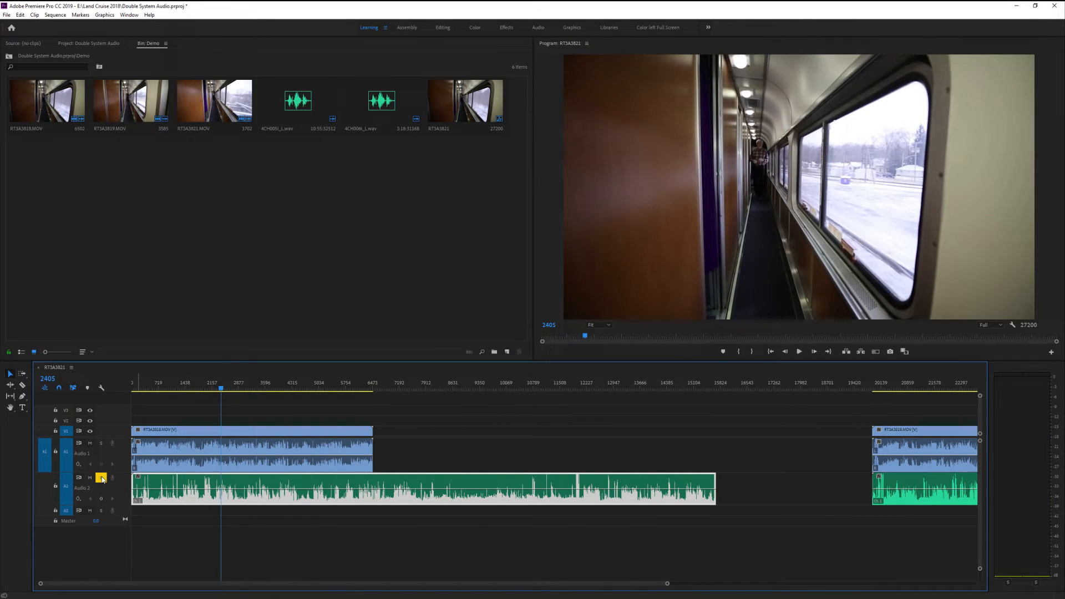
click(101, 478)
key(space)
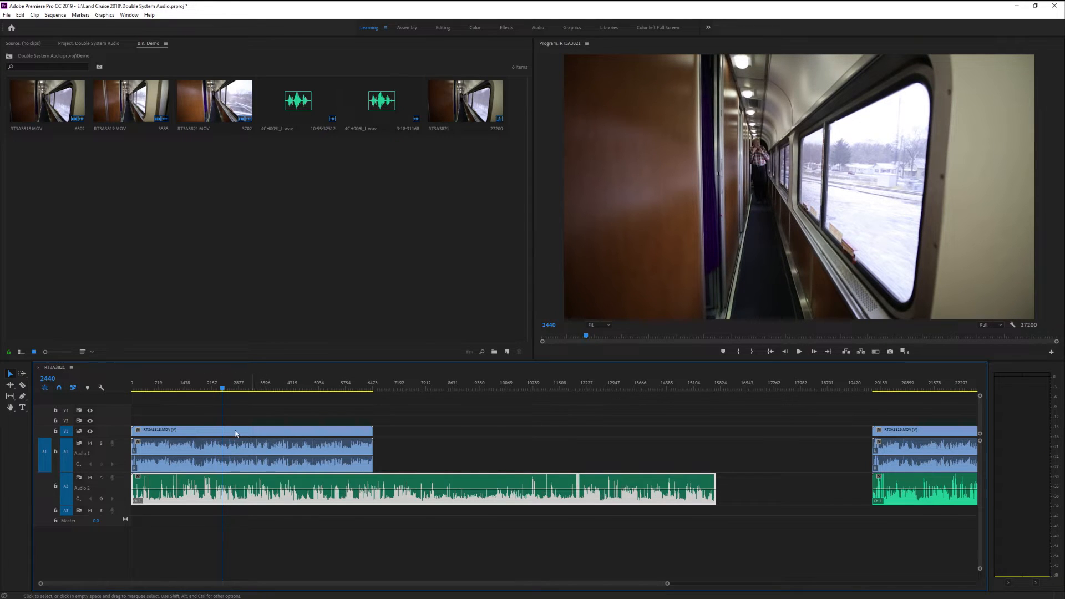
Synchronize the first video clip RT3A3818.MOV with the first WAV recording by audio, using track channel 1
drag(265, 413, 260, 471)
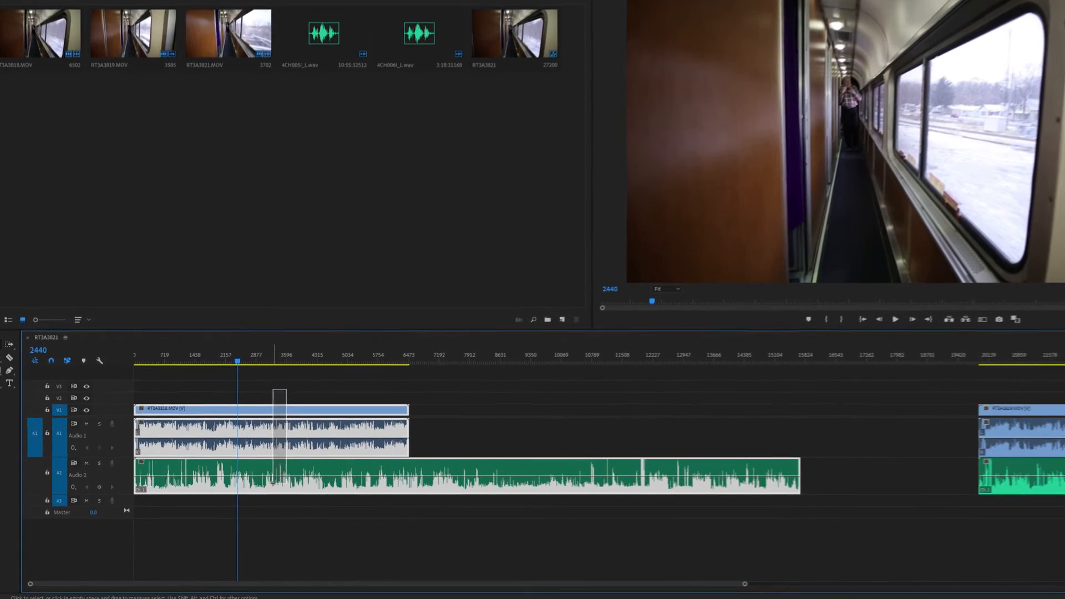
drag(337, 370, 290, 495)
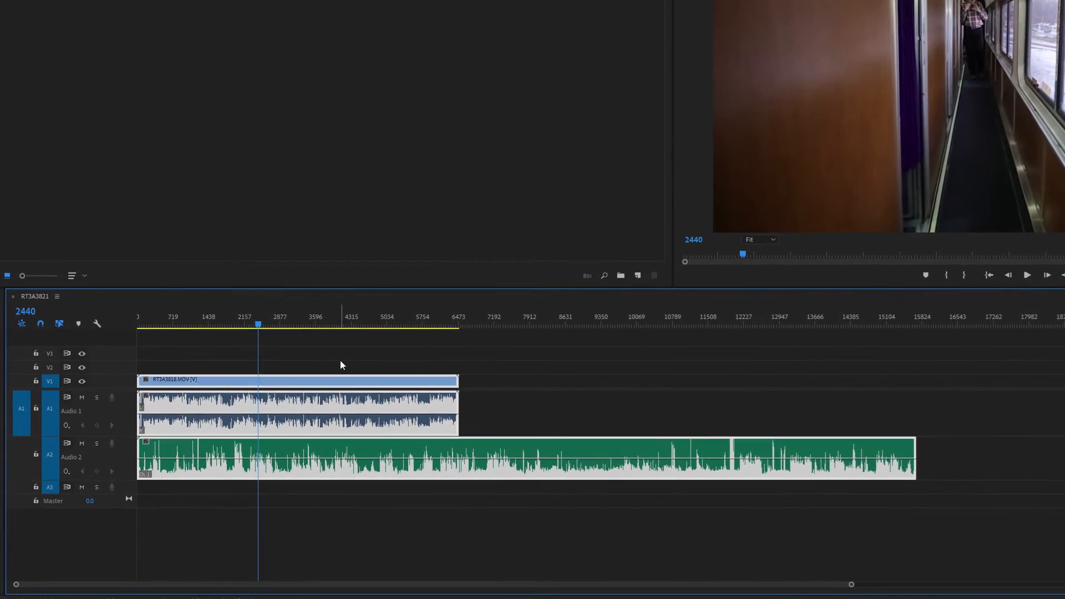
click(293, 495)
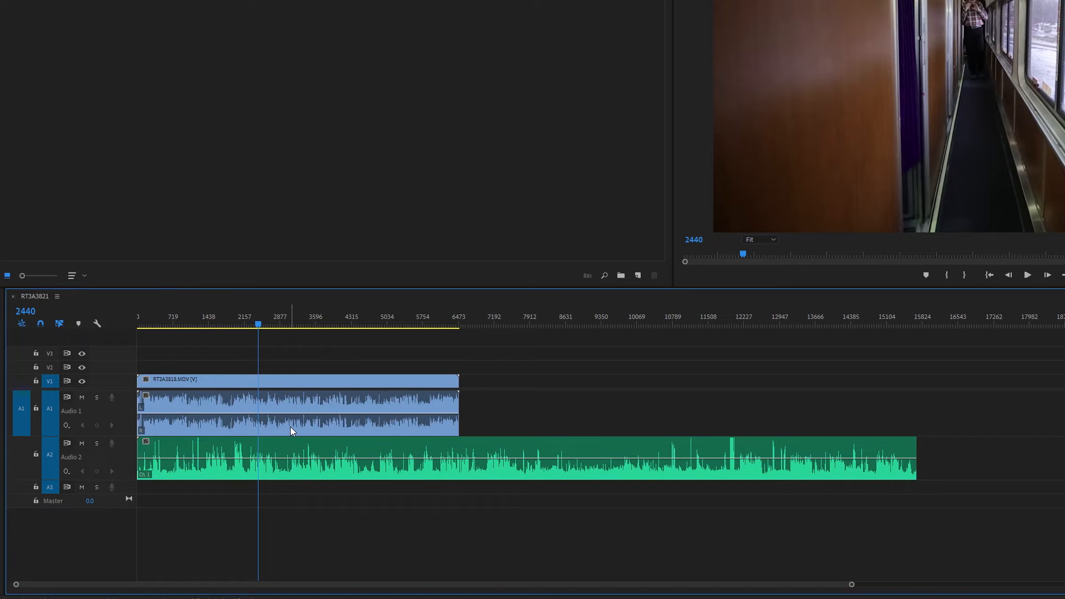
click(290, 428)
shift+click(285, 452)
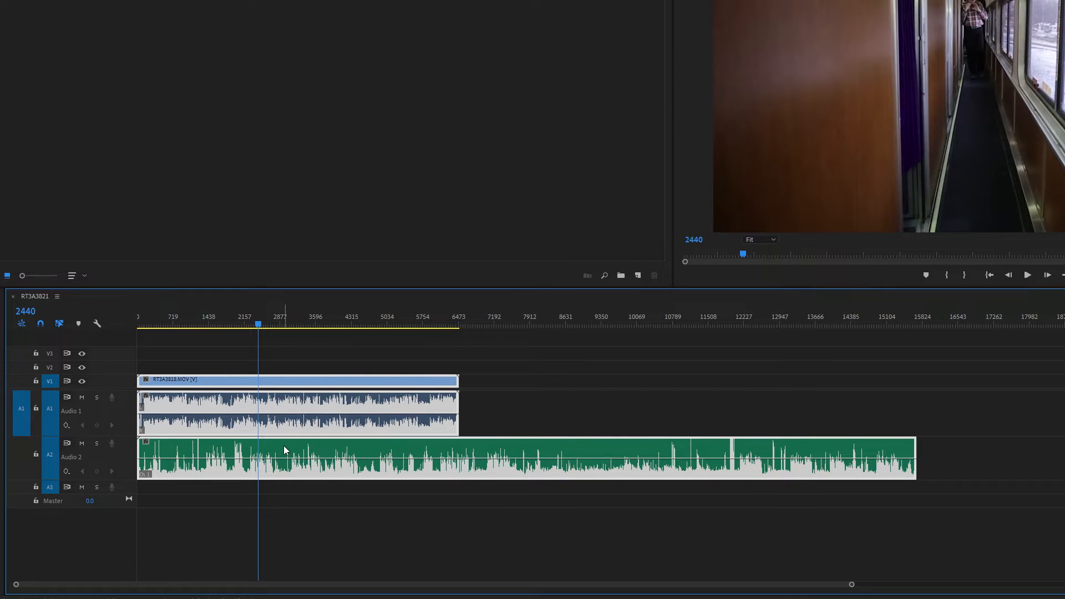
right_click(283, 447)
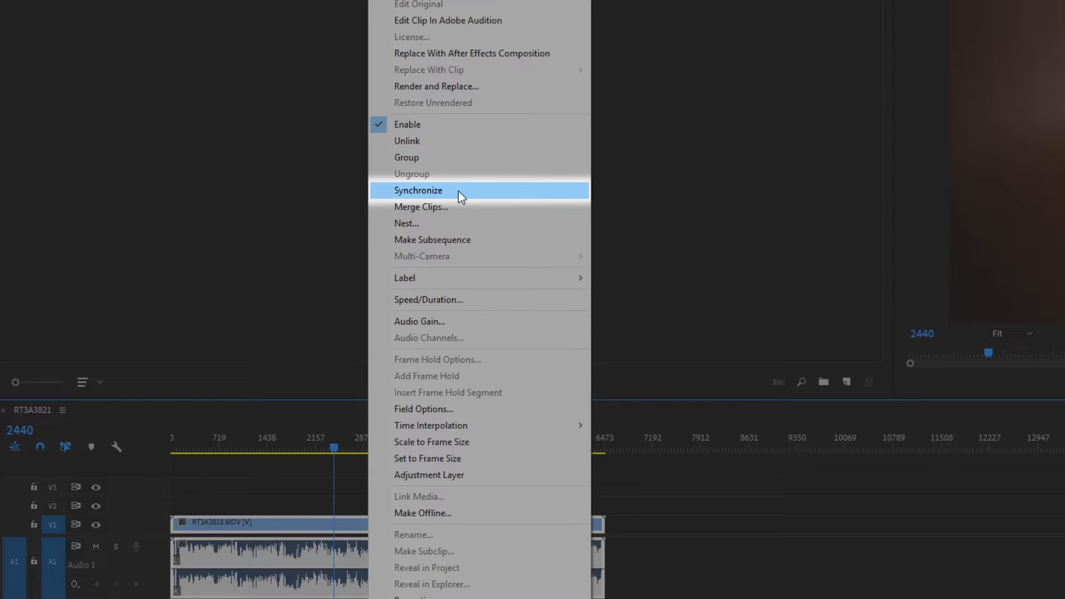
click(459, 191)
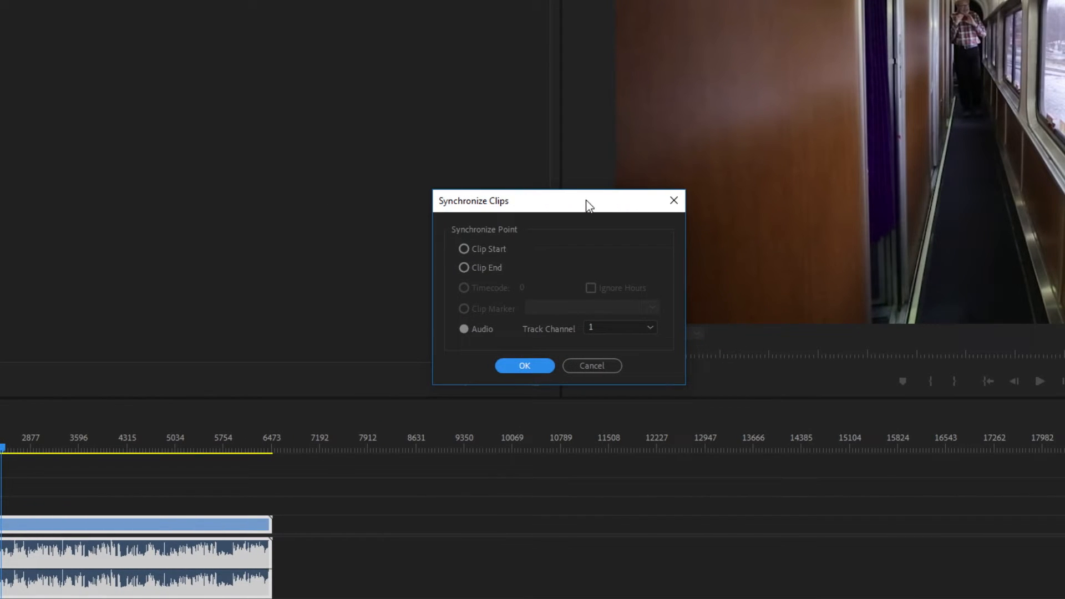
click(464, 250)
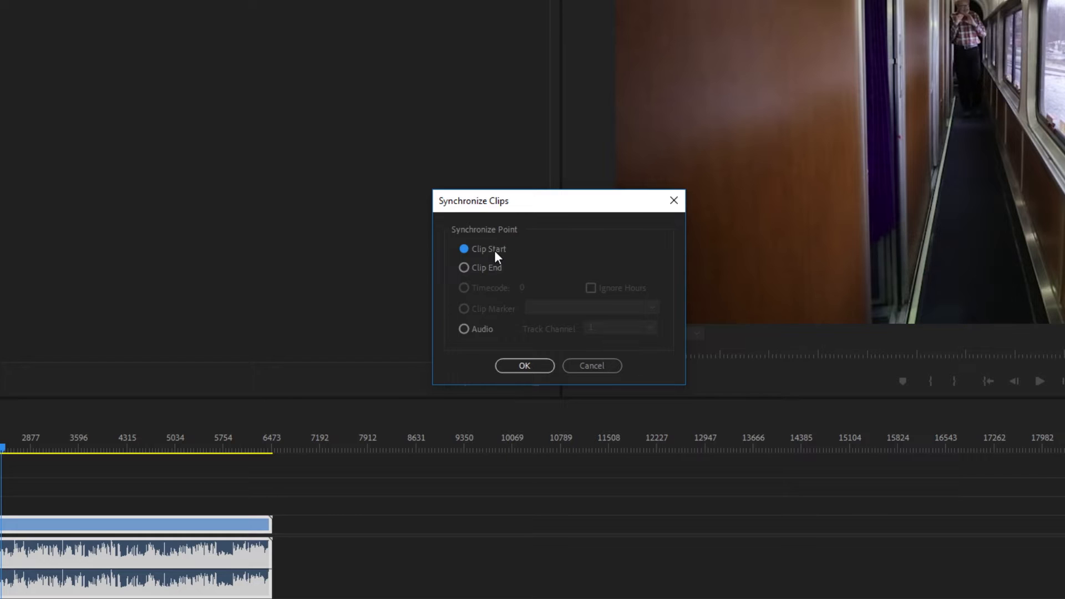
click(464, 329)
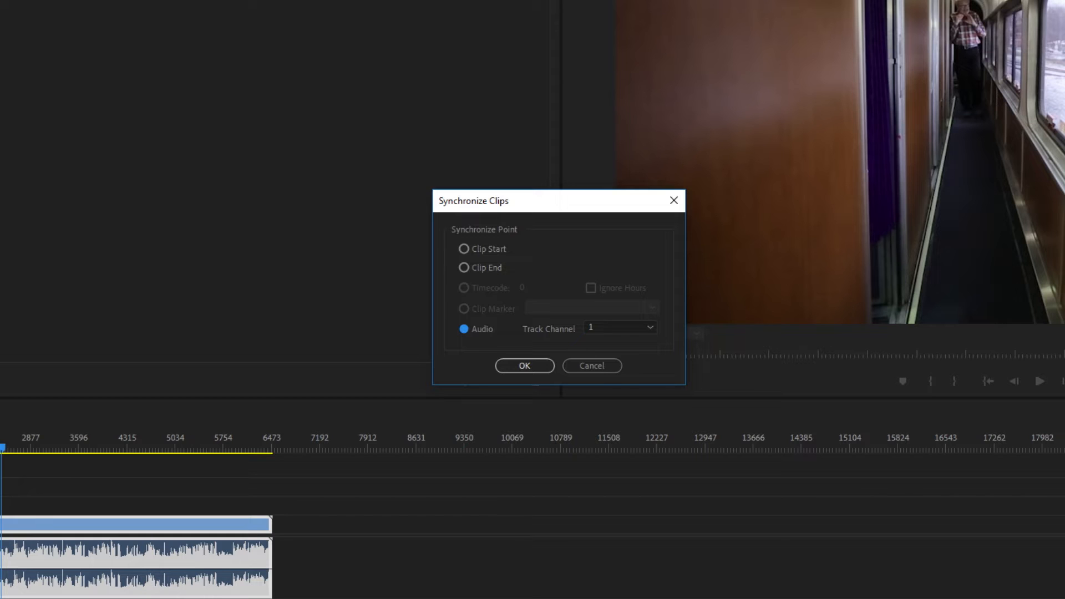
click(530, 366)
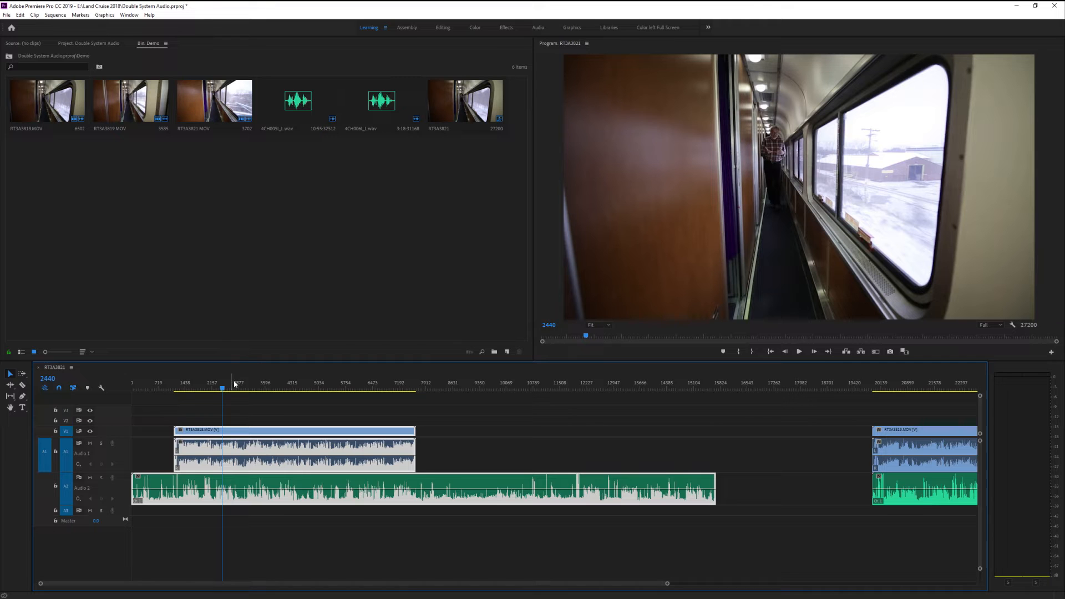
Play the first video clip with its synchronized WAV recording from frame 2440, and play it again from frame 2303
key(space)
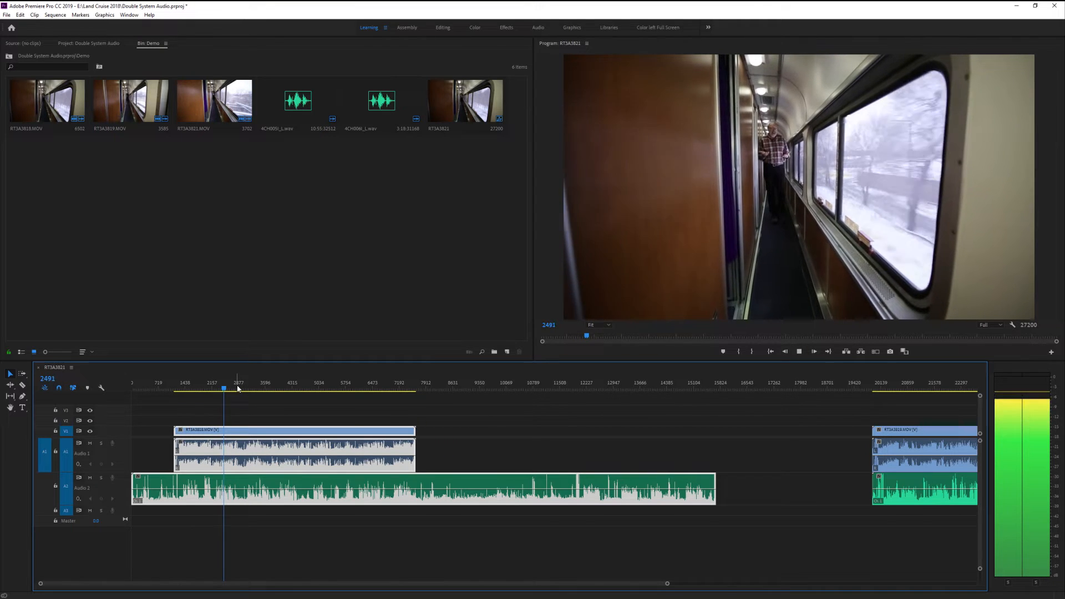
key(space)
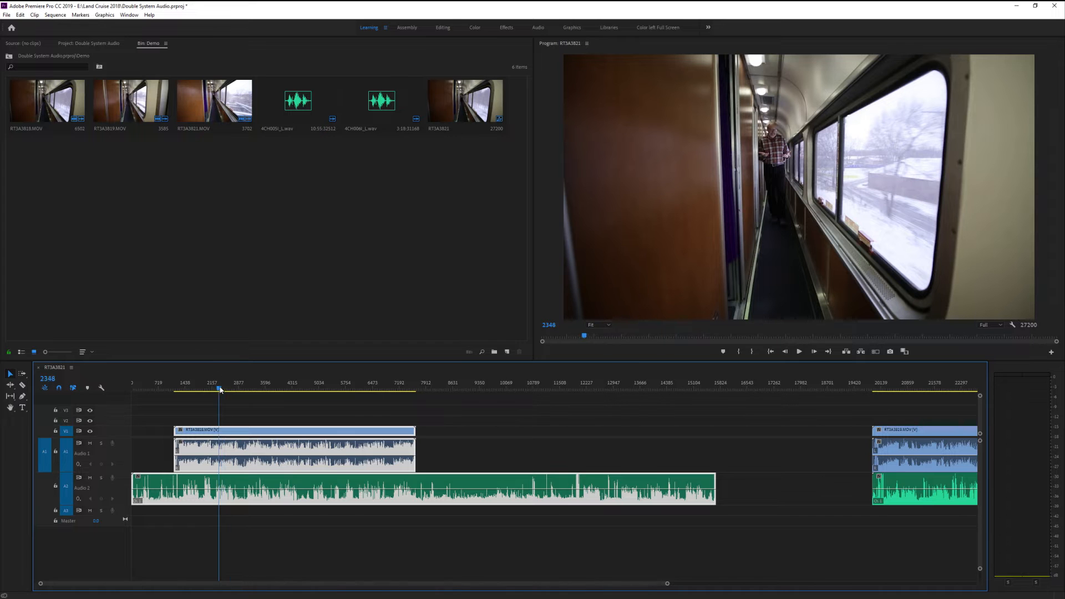
click(219, 388)
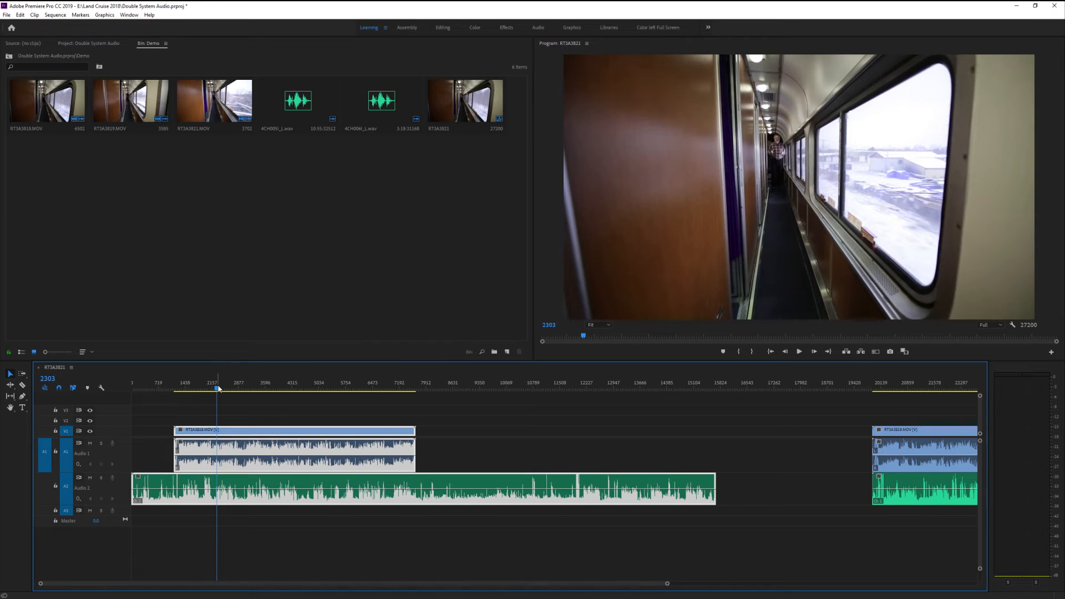
key(space)
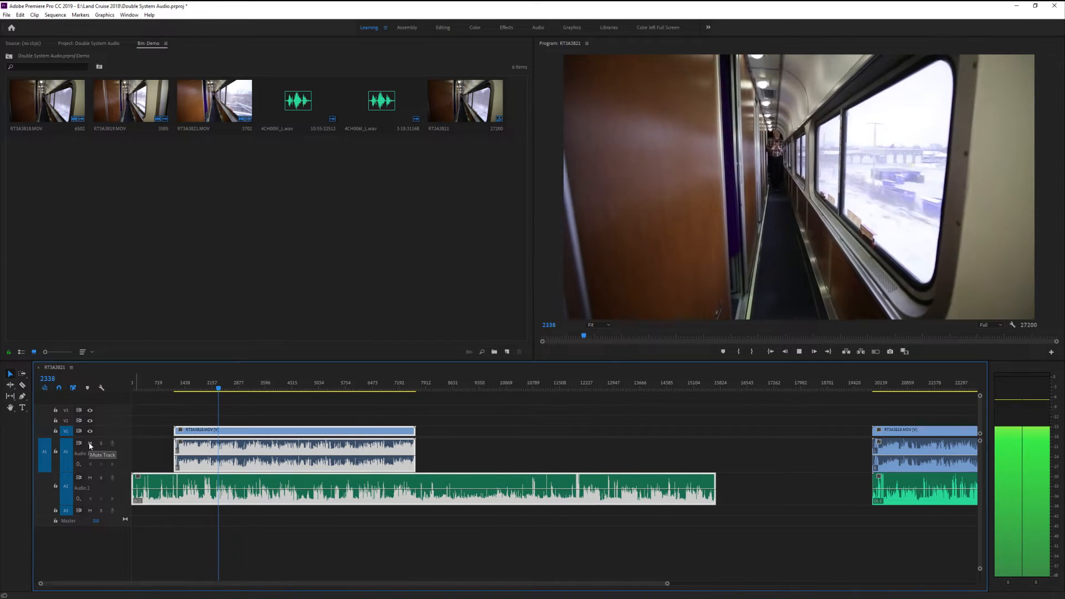
Compare the camera sound and the WAV recording during playback by soloing each audio track in turn, ending with audio track 2 soloed
click(101, 478)
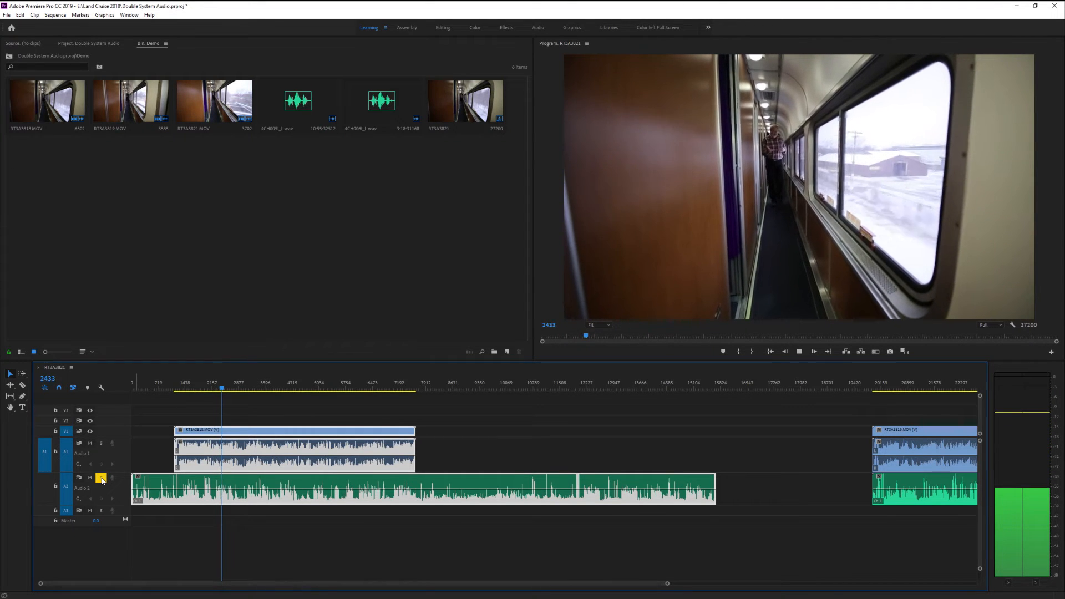
click(101, 478)
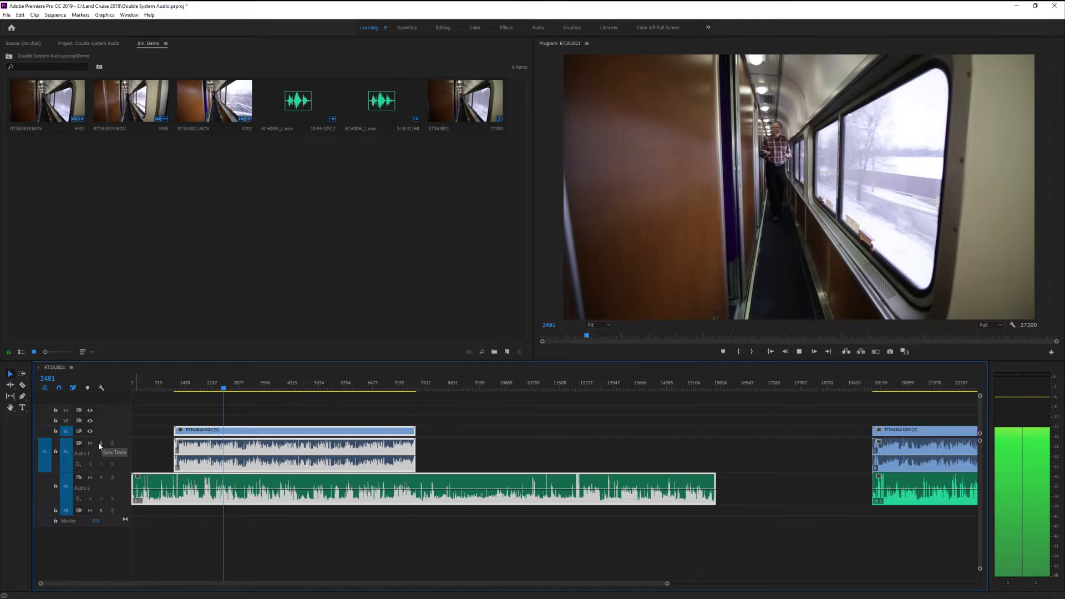
click(101, 444)
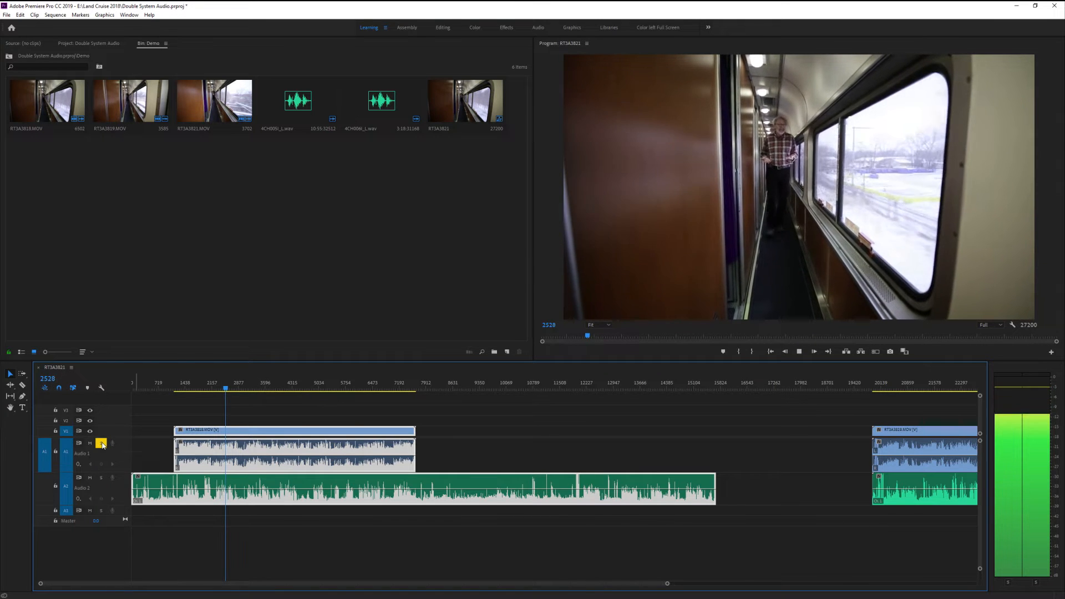
click(102, 444)
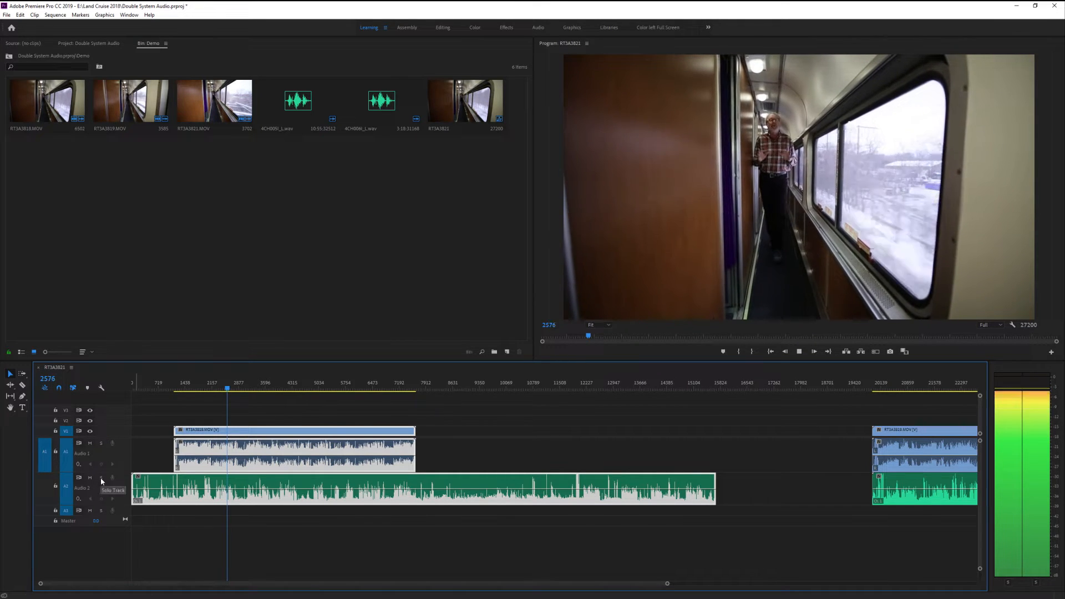
click(101, 478)
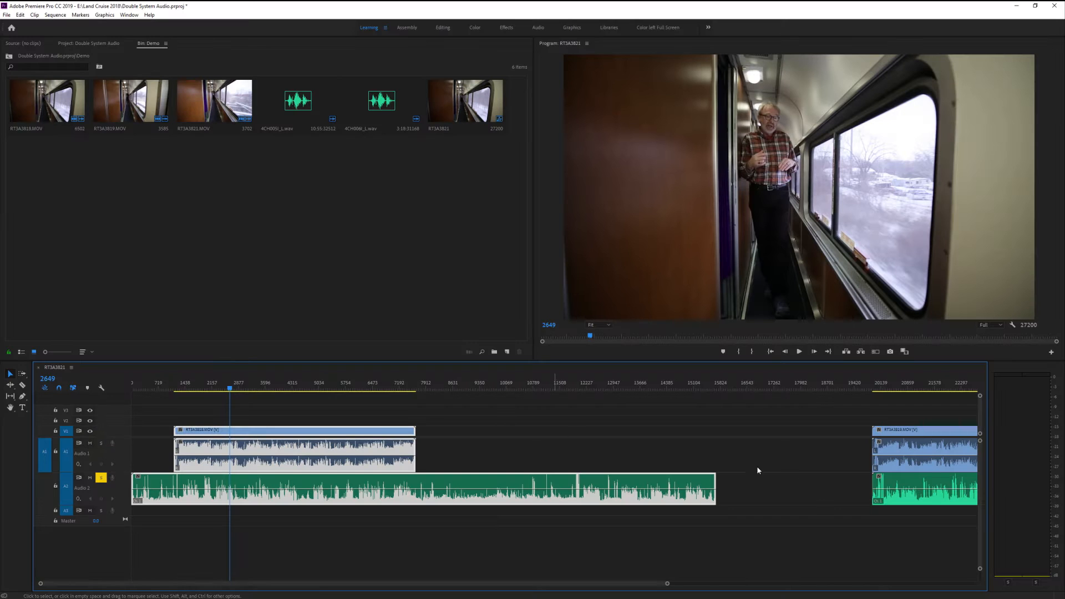
Move the video clip RT3A3819.MOV above the first WAV recording, butted against the end of the first video clip
click(789, 521)
drag(901, 435, 526, 438)
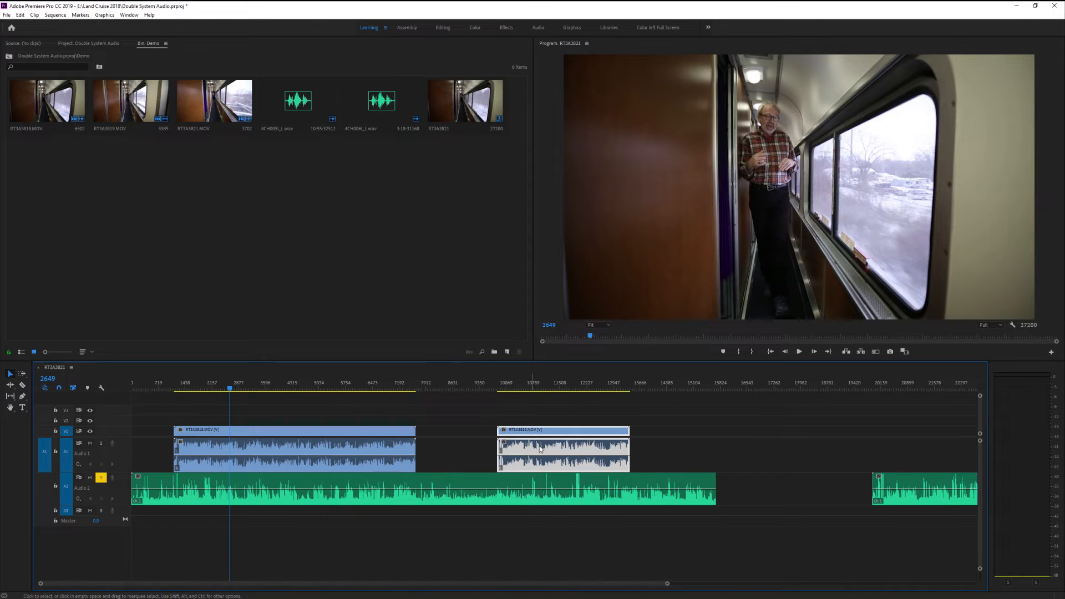
drag(514, 437, 433, 437)
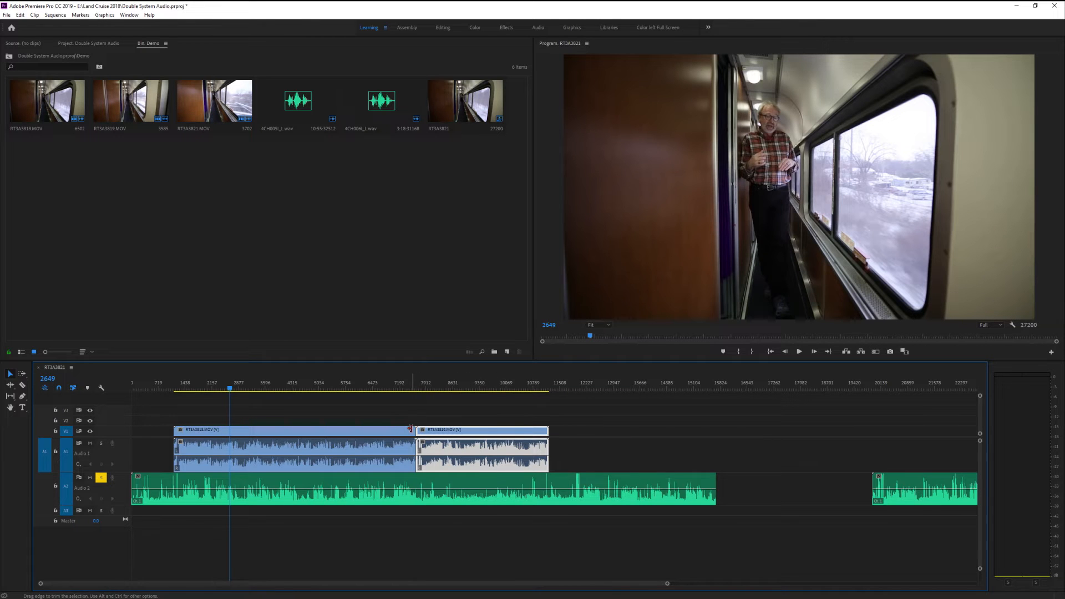
Synchronize the second video clip RT3A3819.MOV with the first WAV recording by audio, using track channel 1
click(487, 484)
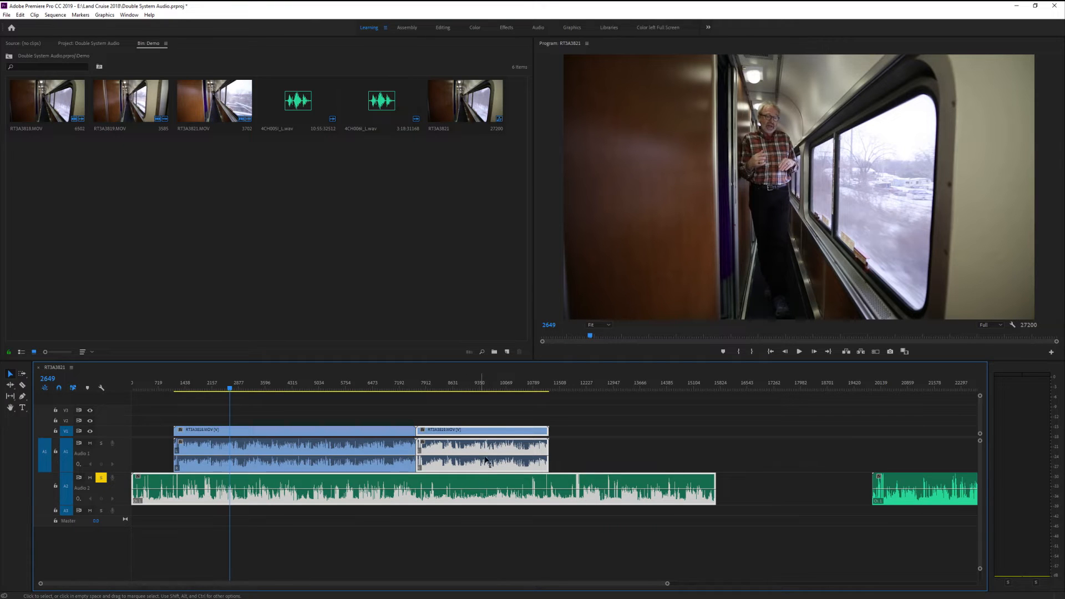
click(472, 415)
click(477, 434)
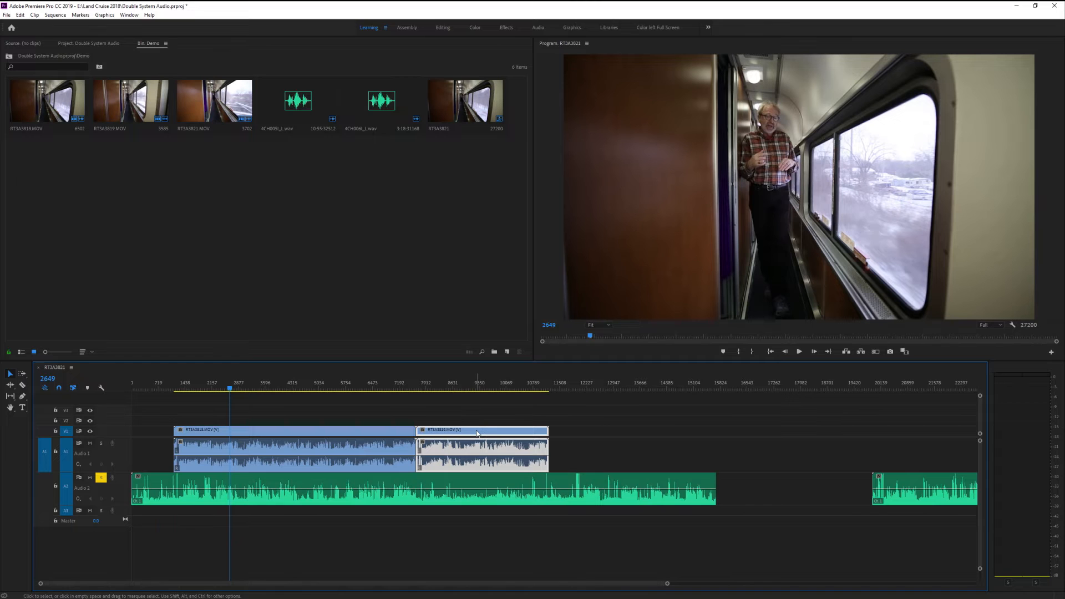
shift+click(468, 484)
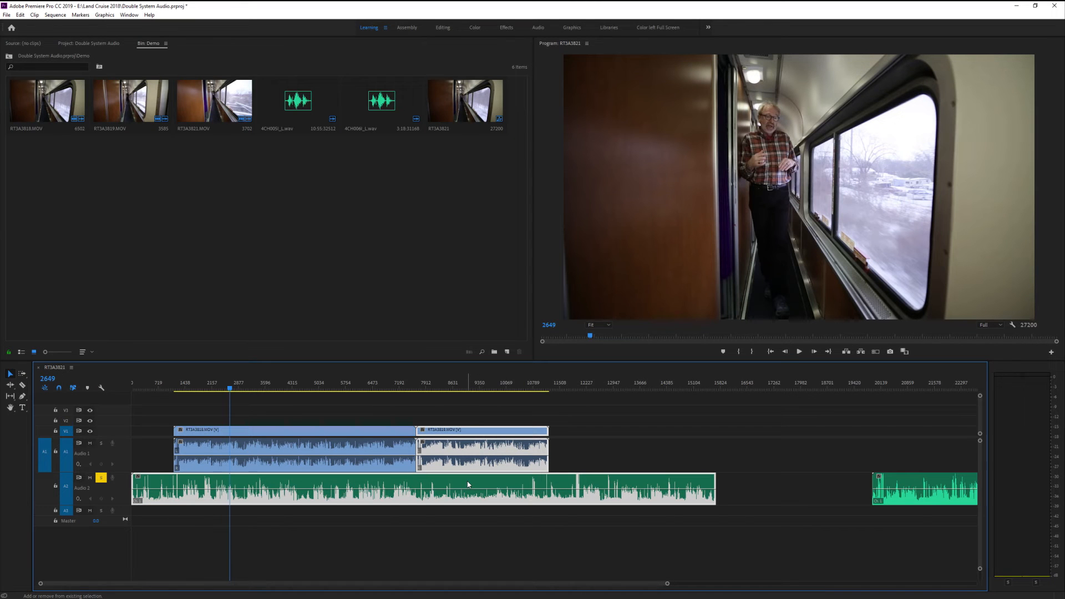
right_click(468, 485)
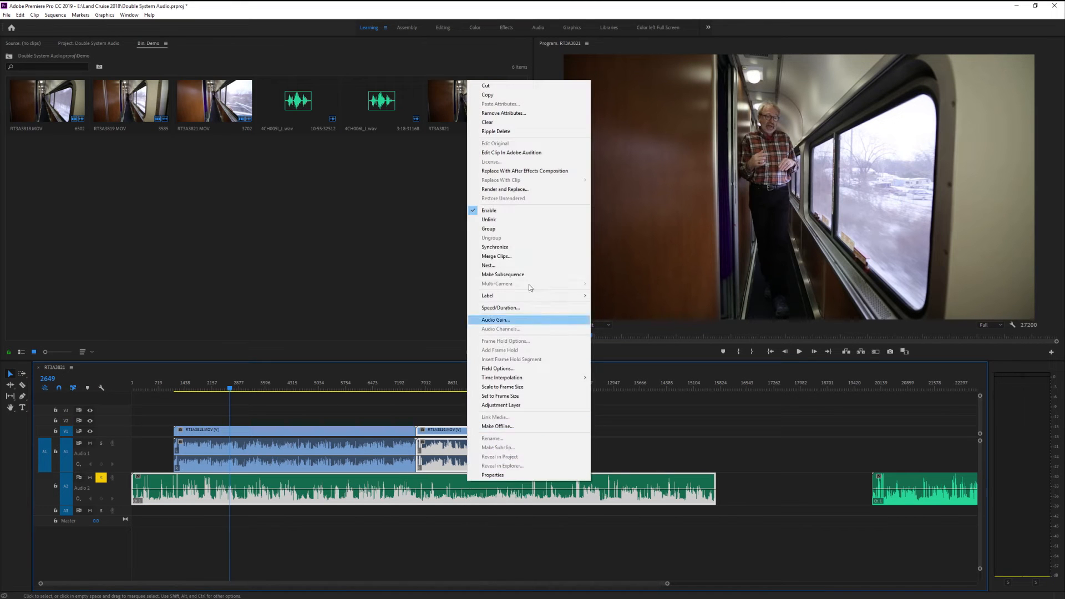
click(528, 248)
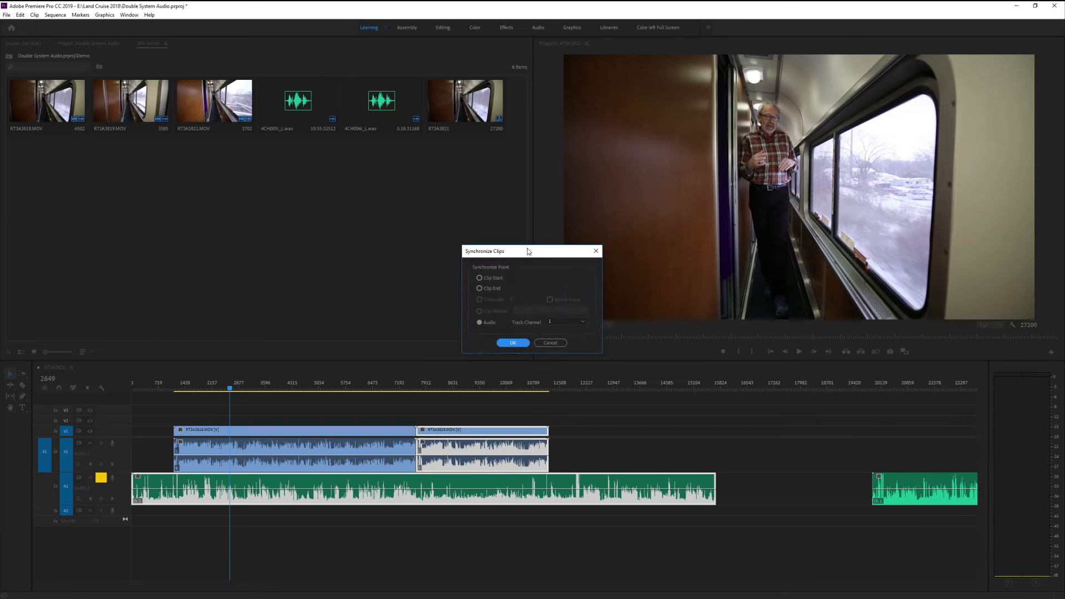
click(513, 343)
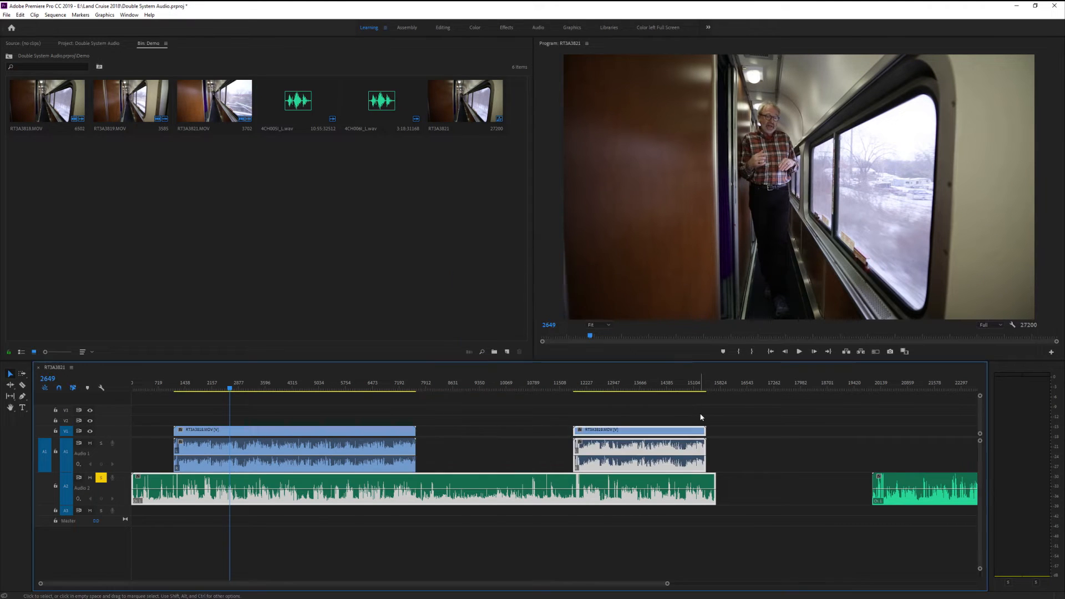
Play the synchronized second video clip from frame 13841 to check its sound against the WAV recording
click(648, 388)
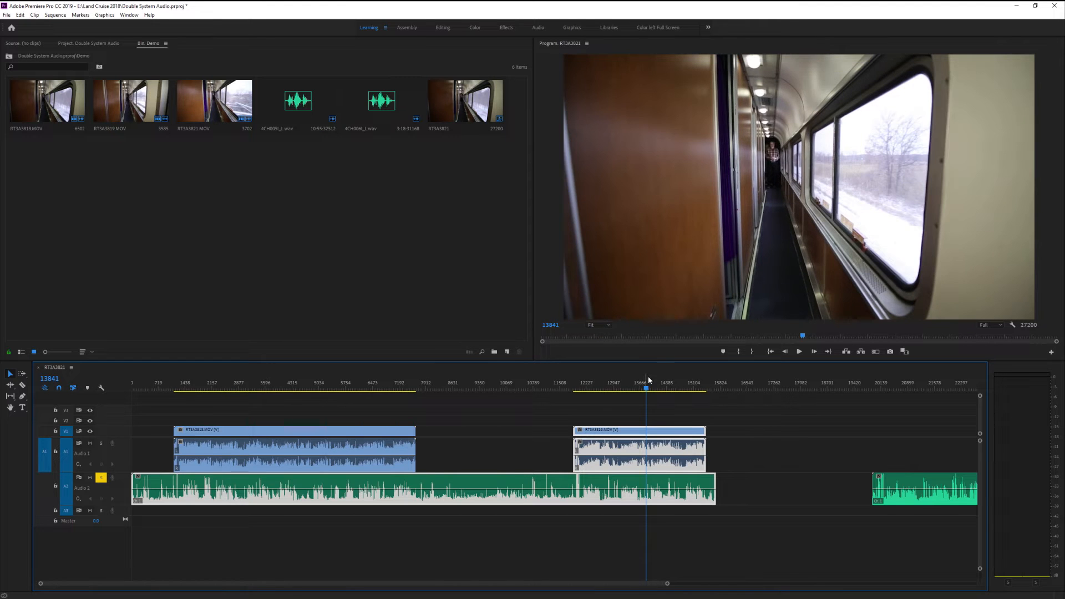
key(space)
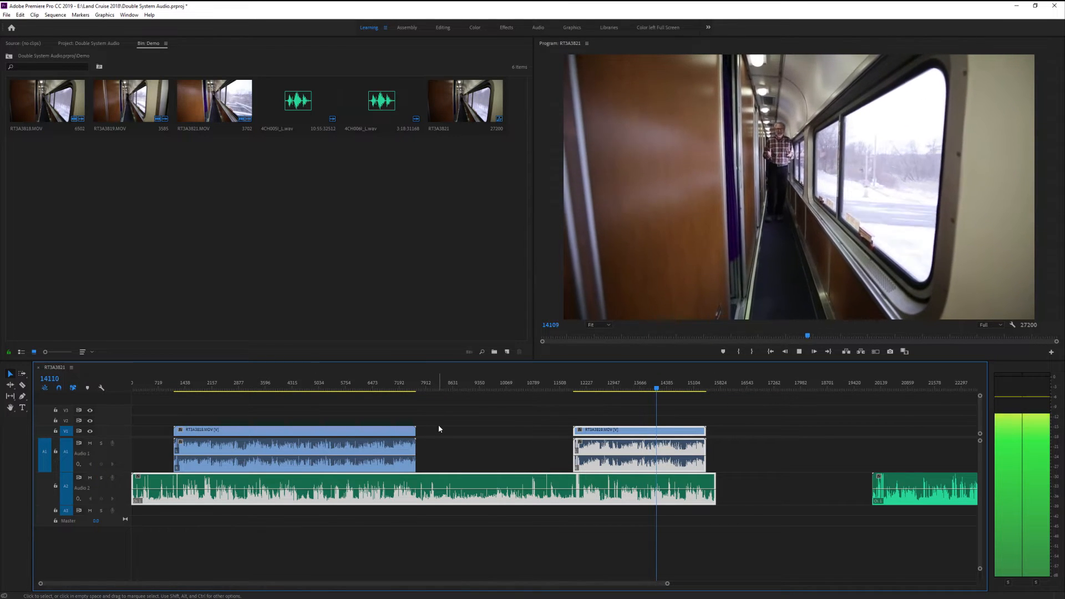
key(space)
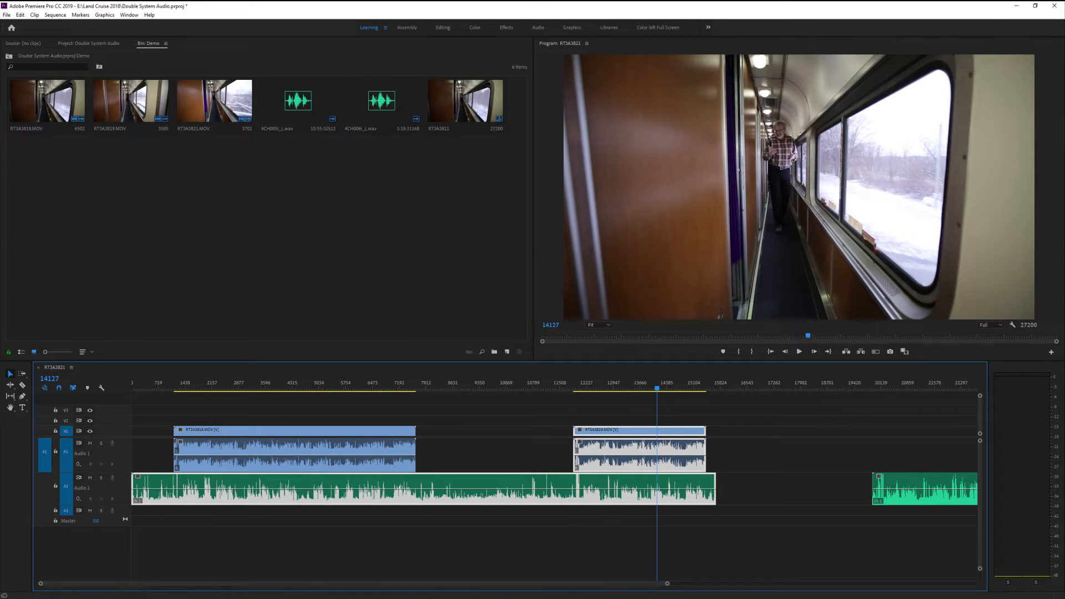
Move the second WAV recording to the end of the first one and line up RT3A3821.MOV with its start
drag(951, 486, 796, 480)
drag(576, 585, 611, 586)
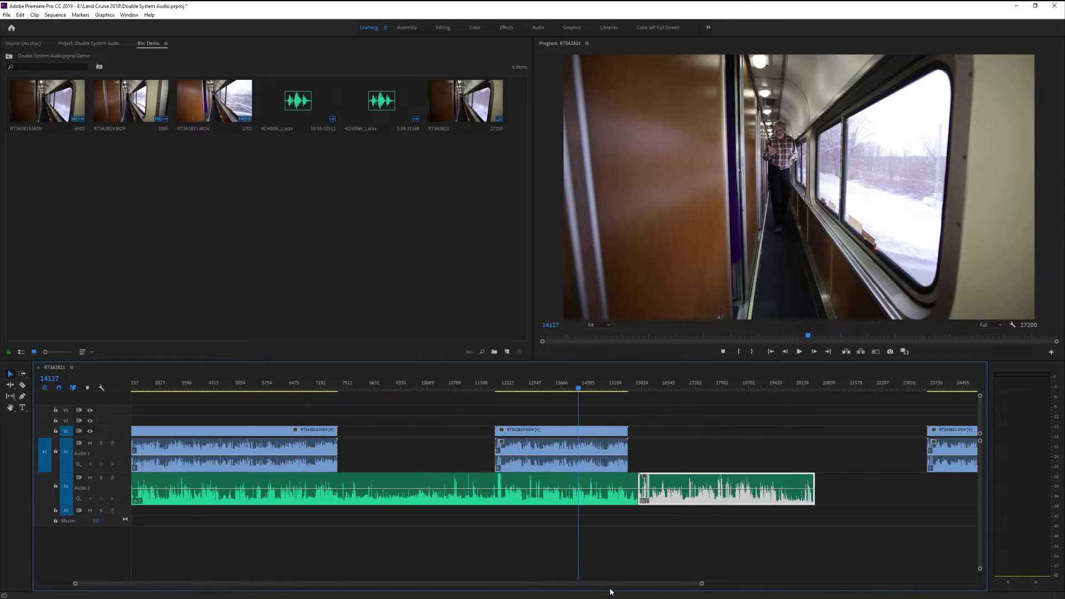
drag(967, 433, 678, 433)
Synchronize the last video clip RT3A3821.MOV with the second WAV recording by audio, using track channel 1
click(728, 491)
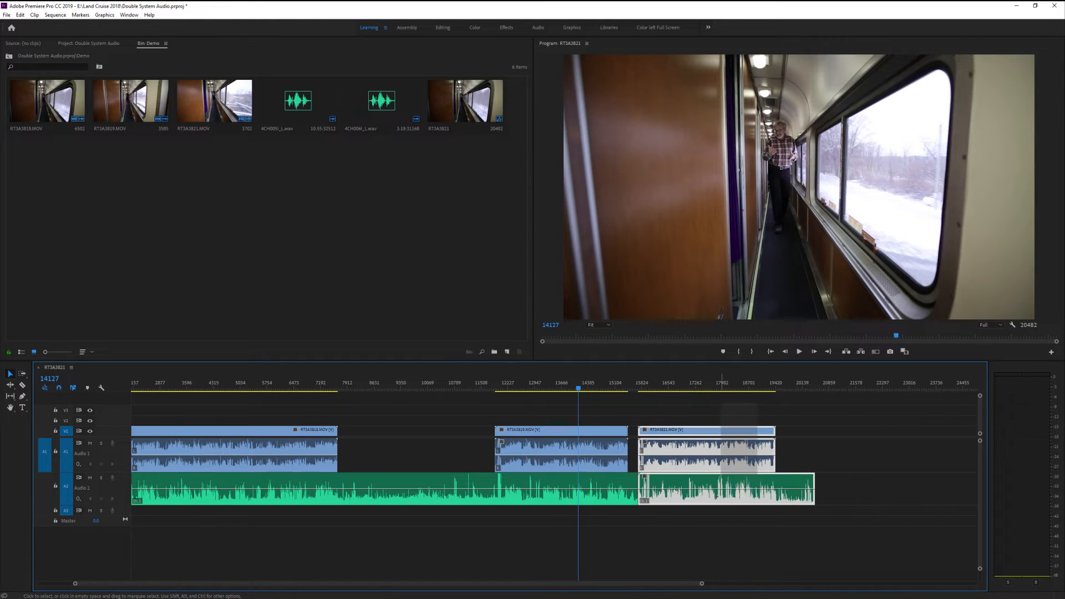
right_click(731, 467)
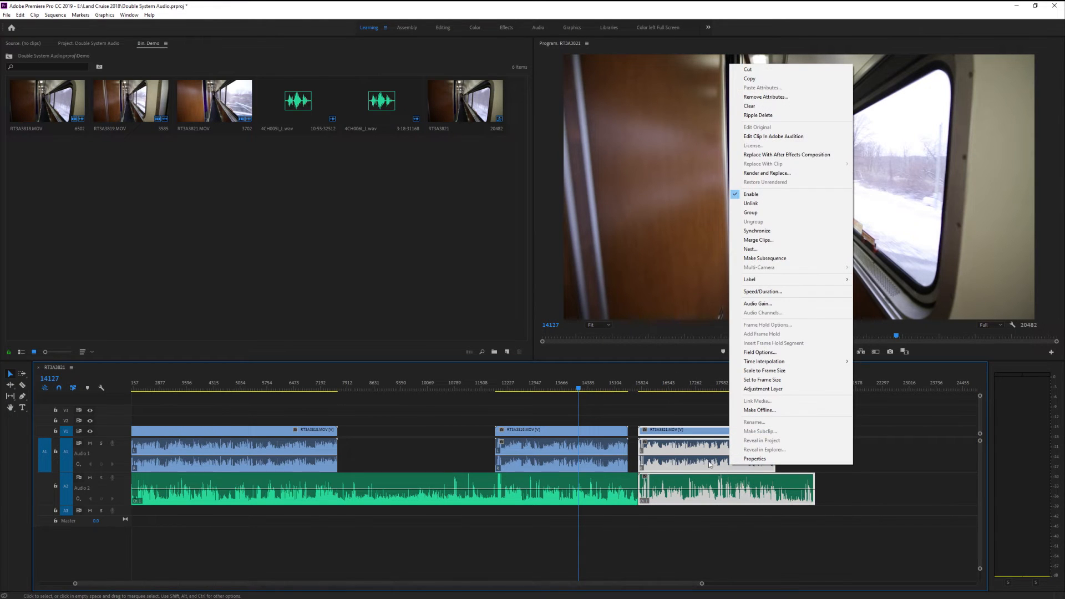
click(765, 231)
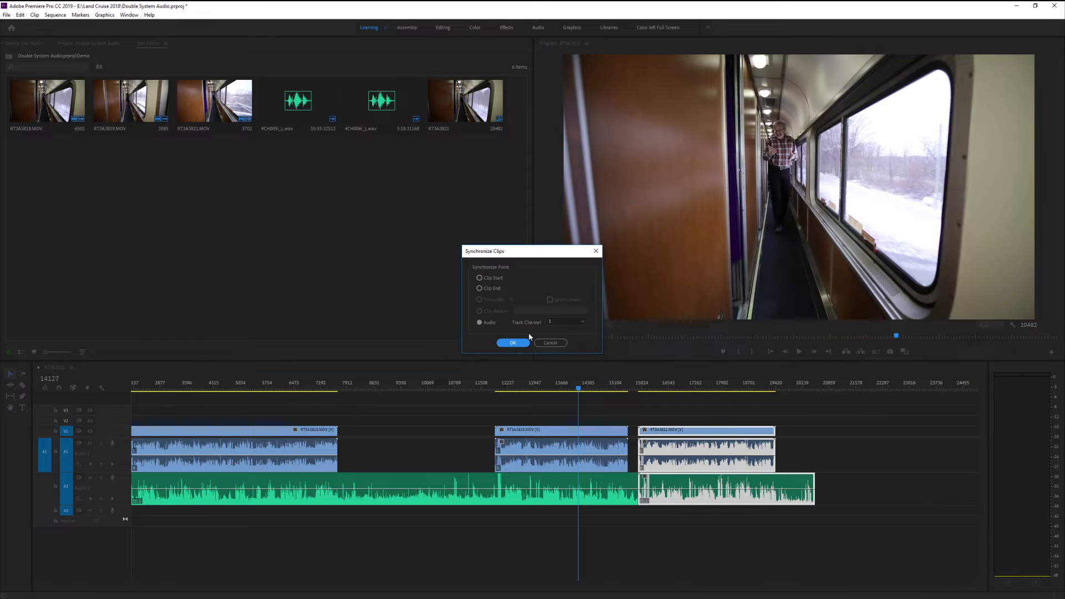
click(511, 341)
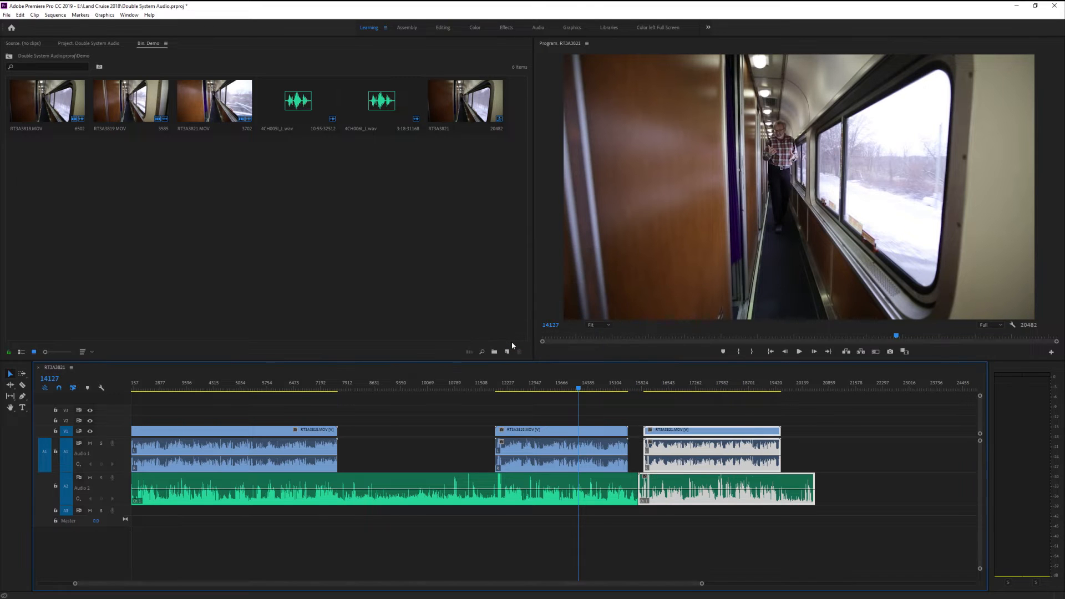
Play the last video clip from frame 17452 with audio track 2 soloed to check its synchronization
drag(702, 388, 673, 387)
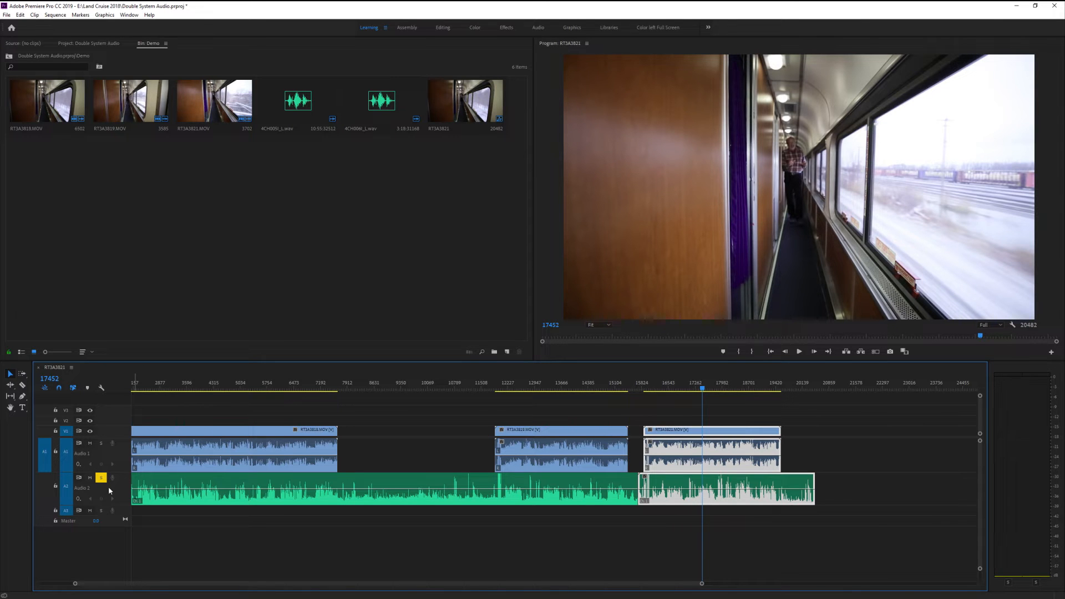
key(space)
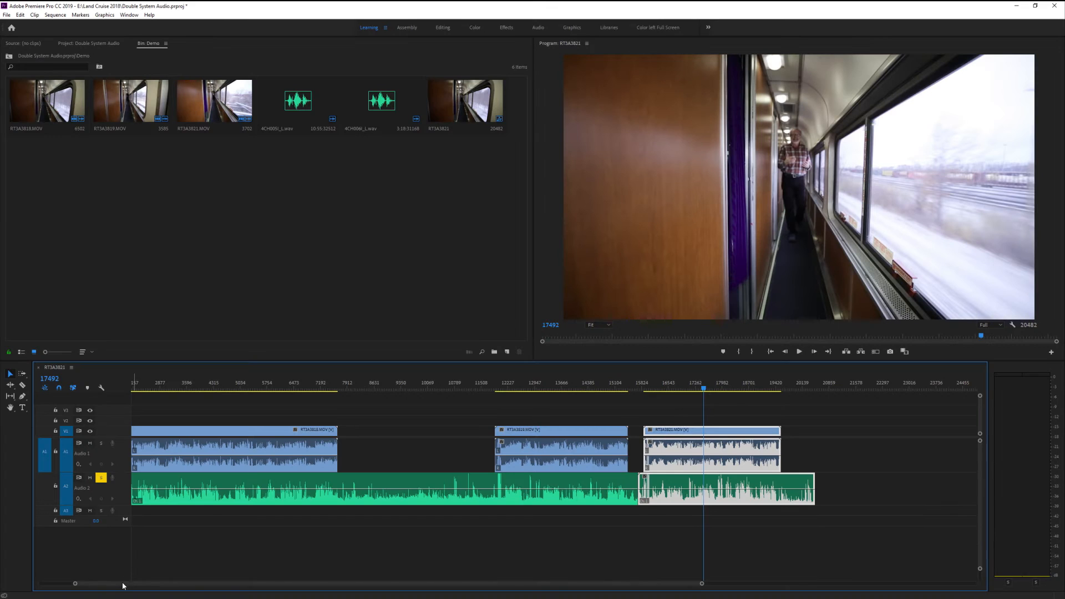
Split the WAV recordings on audio track 2 with the Razor tool at the start and end of each video clip, starting at frame 1149
scroll(122, 586, up, 3)
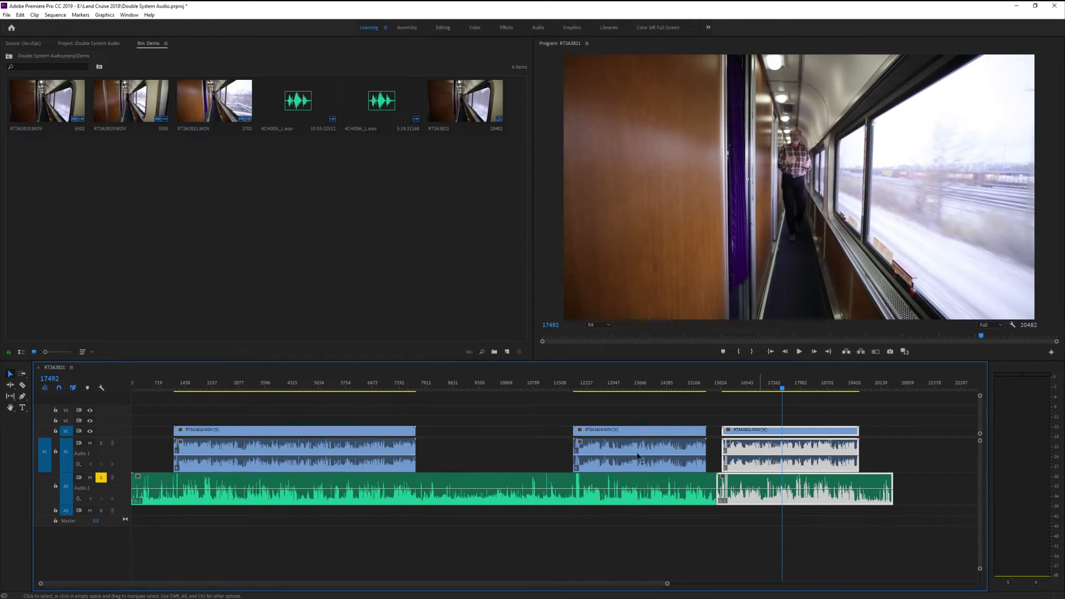
drag(182, 384, 175, 386)
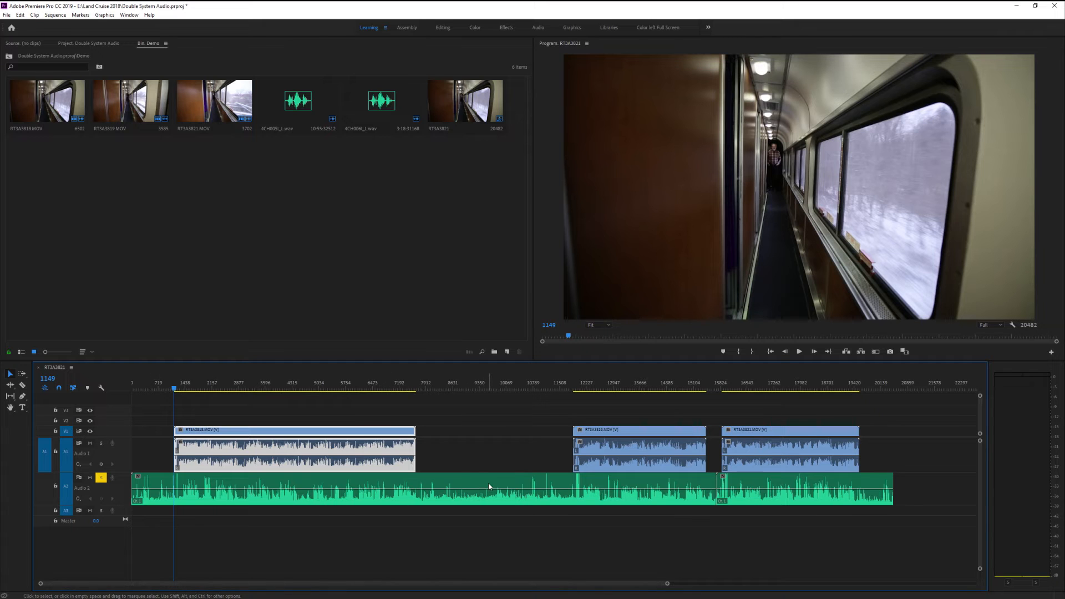
click(23, 386)
click(176, 488)
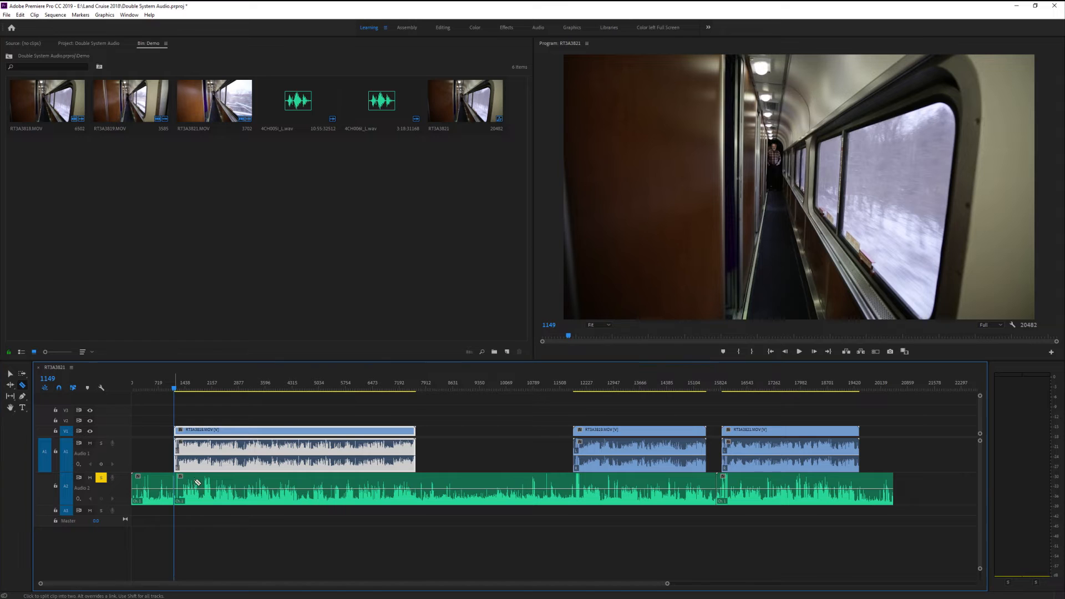
click(417, 477)
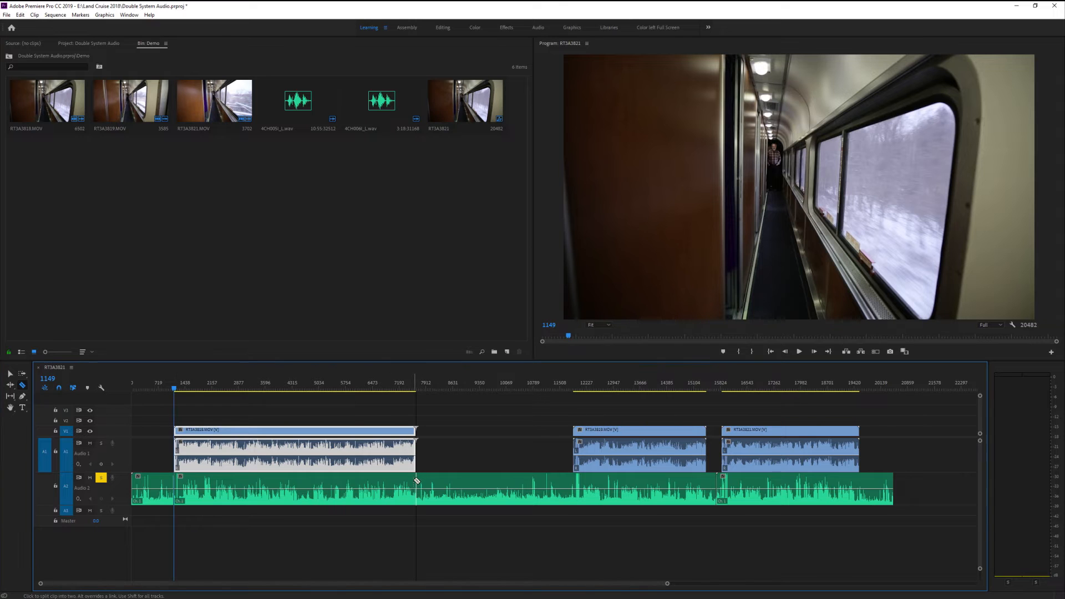
click(574, 488)
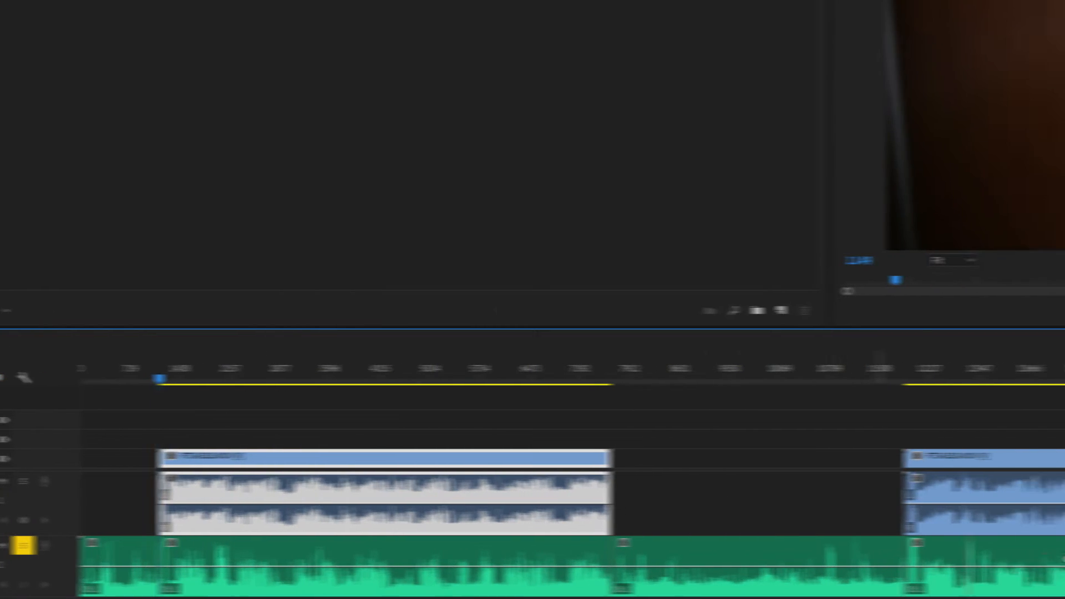
click(735, 561)
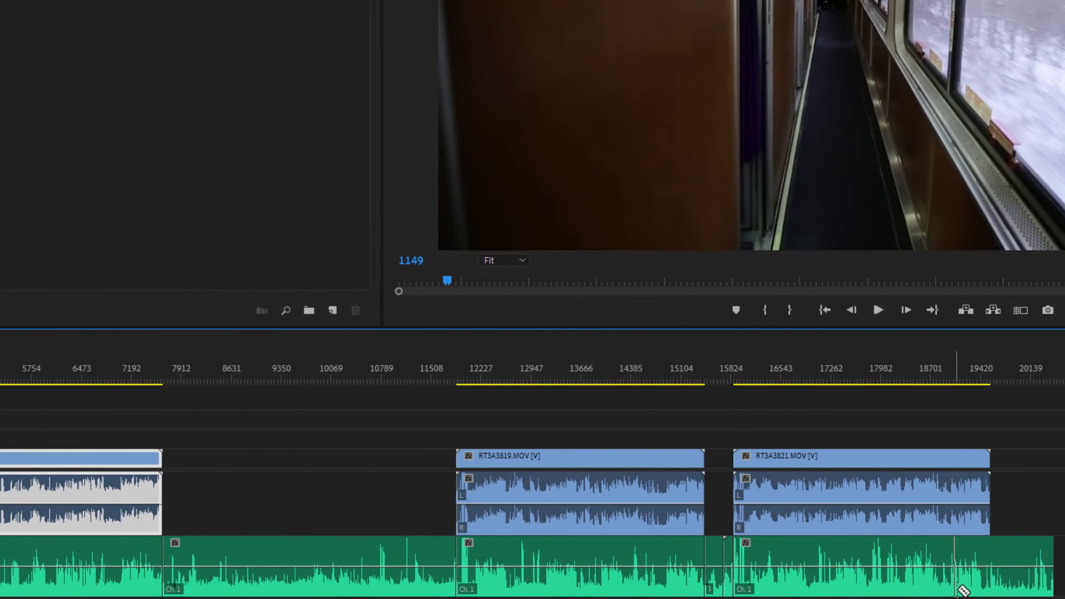
click(998, 579)
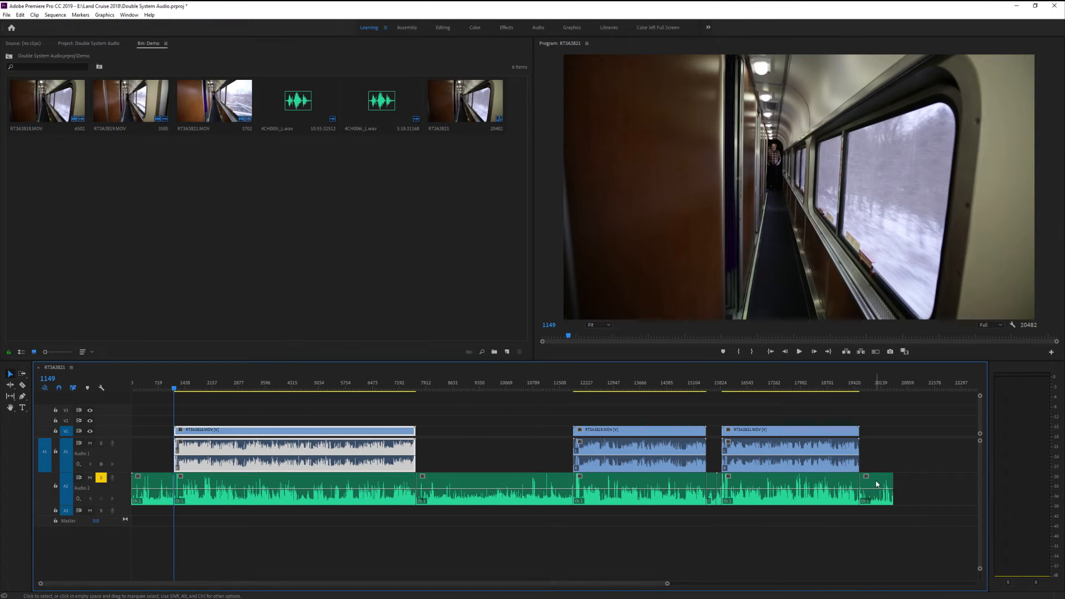
Ripple-delete the five unused WAV sections before, between and after the video clips on audio track 2
click(877, 484)
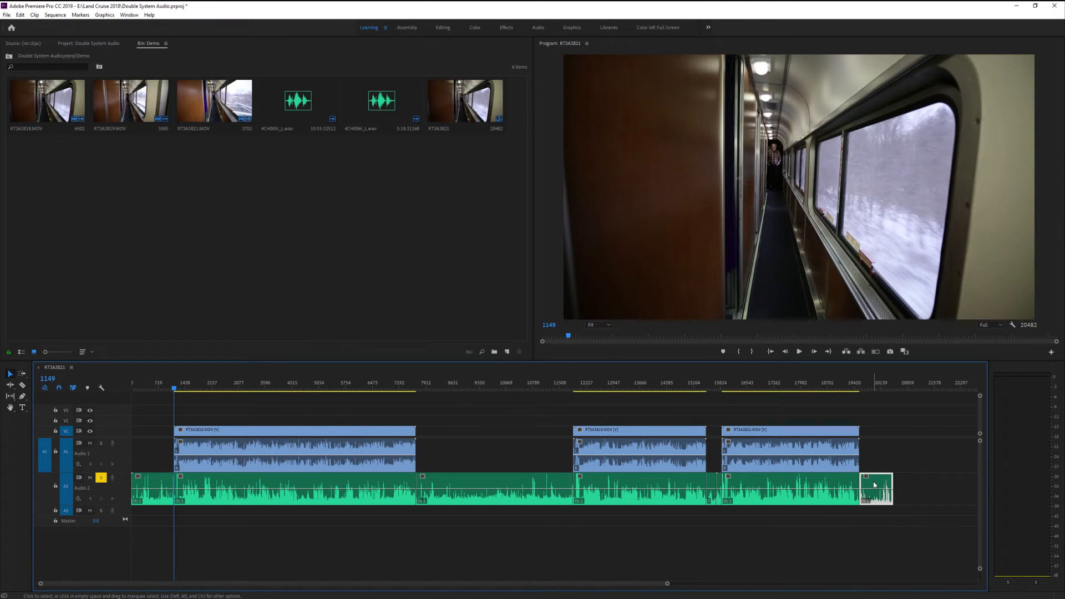
shift+click(712, 482)
shift+click(515, 482)
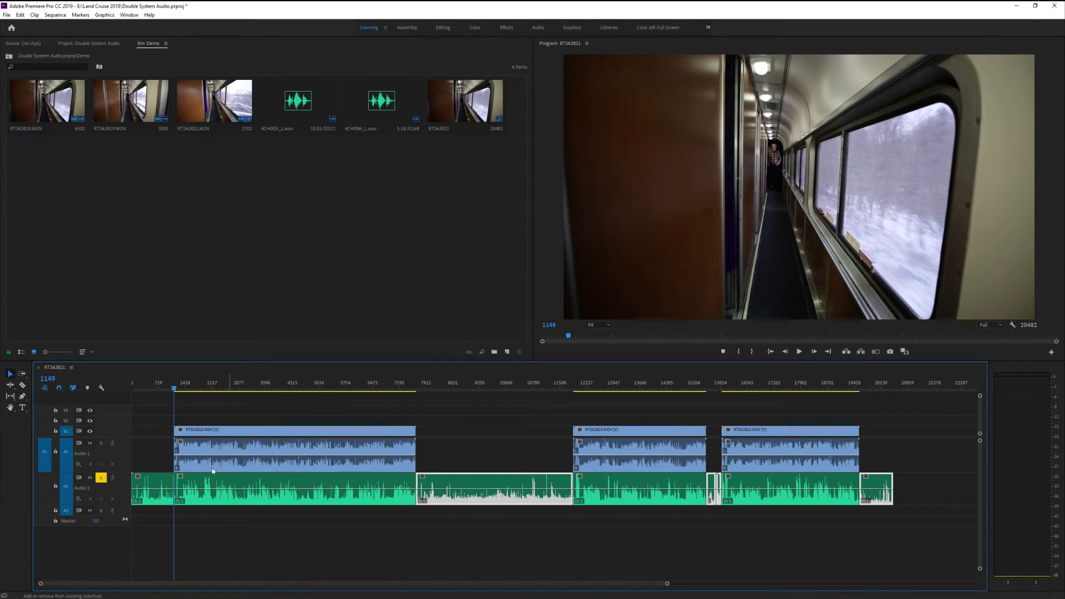
shift+click(148, 478)
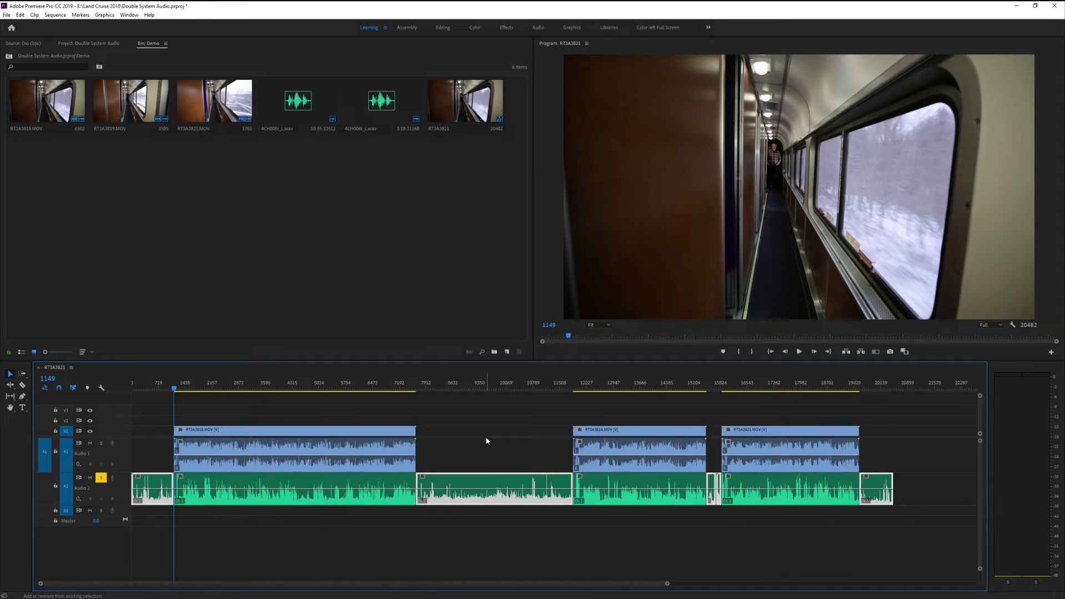
key(shift+Delete)
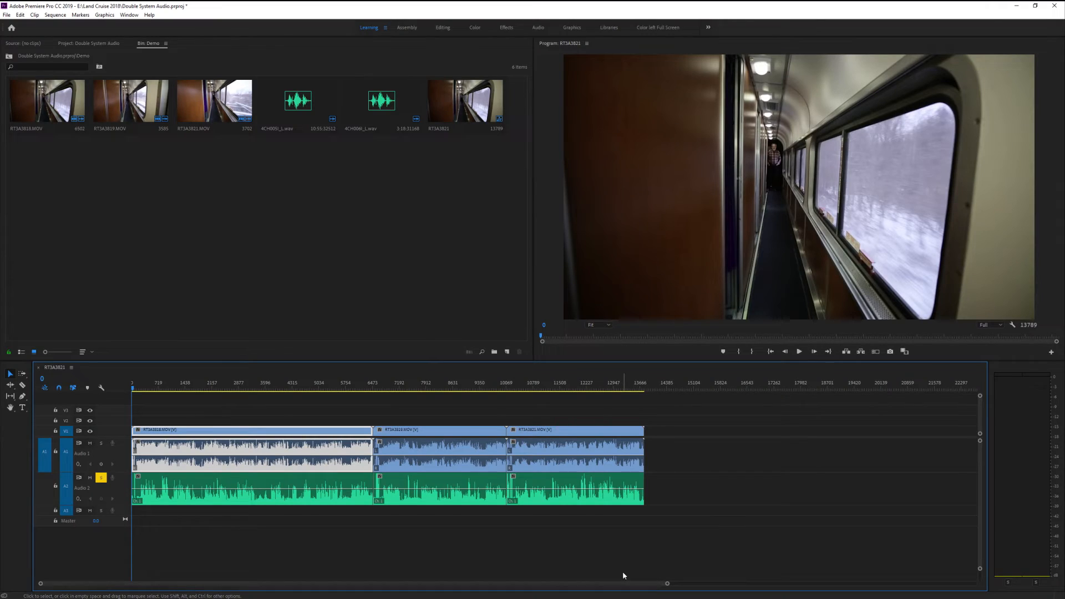
Play the closed-up sequence from about frame 5126 to check the first clip's synchronization
click(322, 384)
key(space)
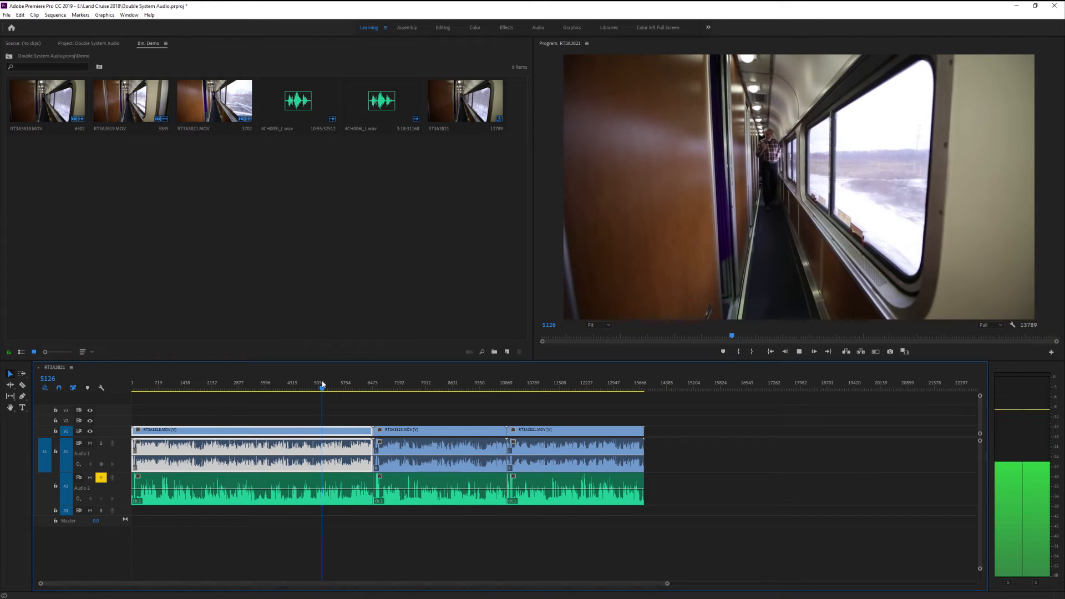
key(space)
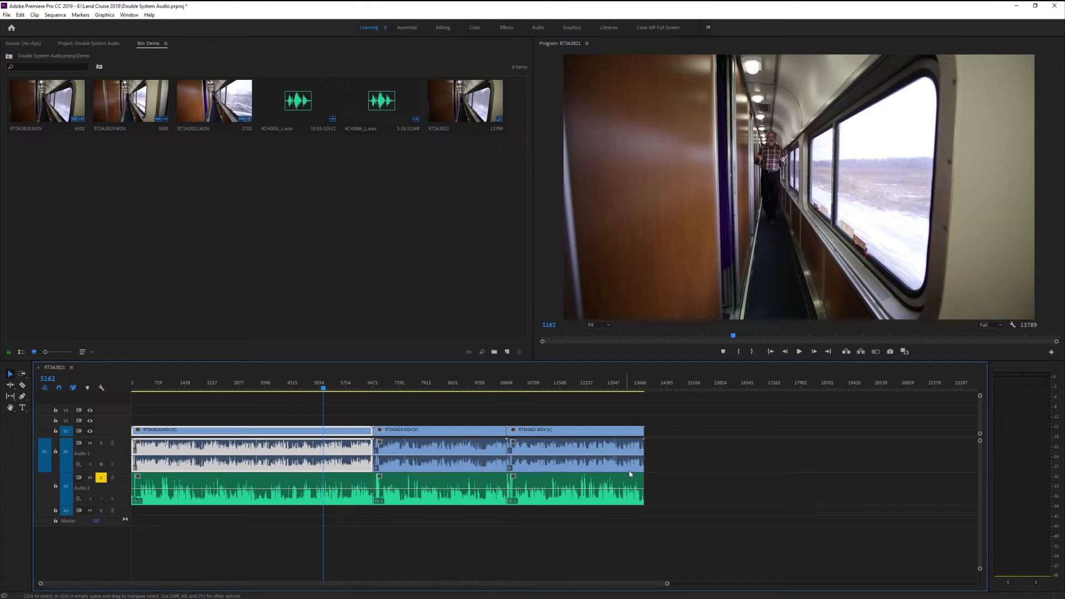
click(332, 524)
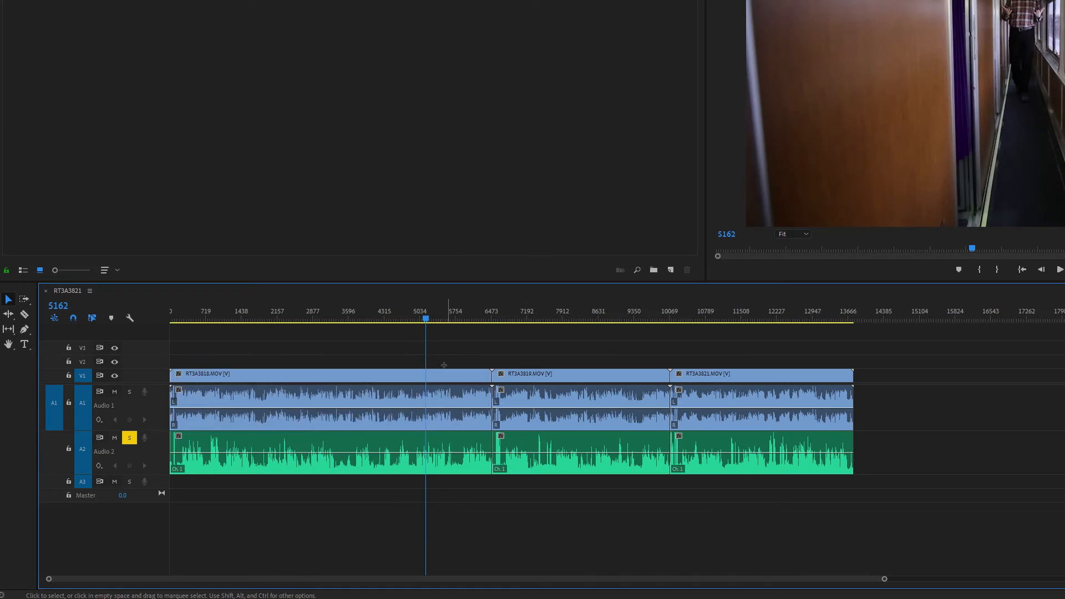
drag(447, 359, 418, 428)
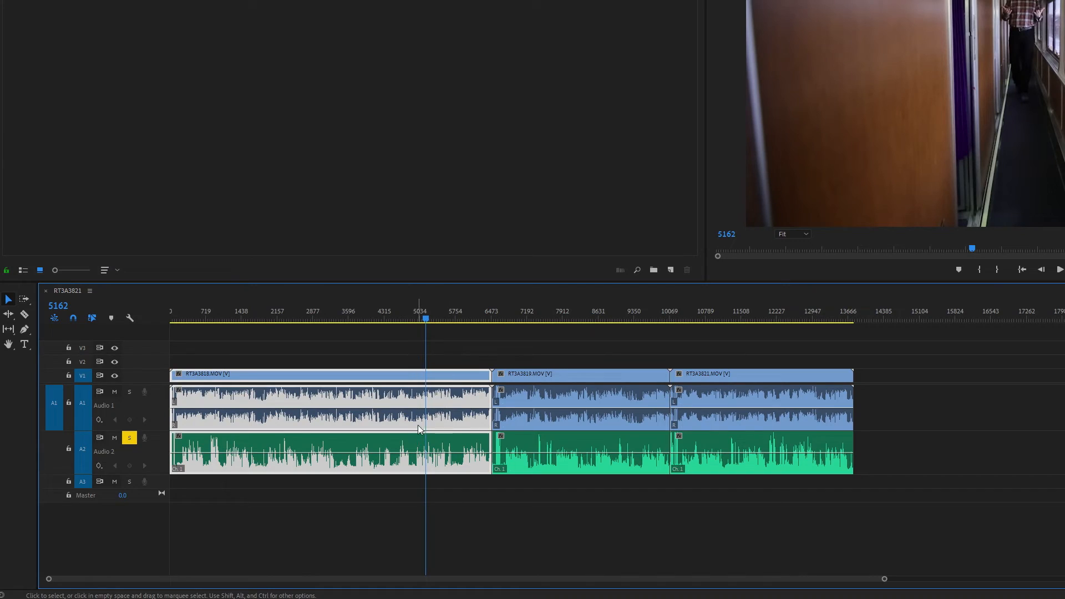
right_click(403, 401)
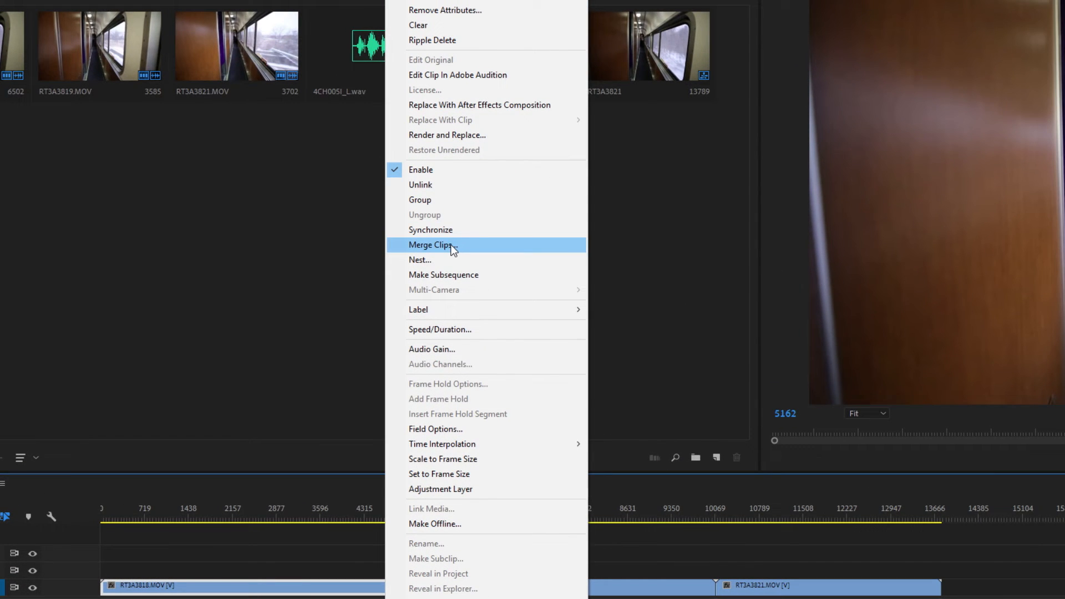
click(450, 244)
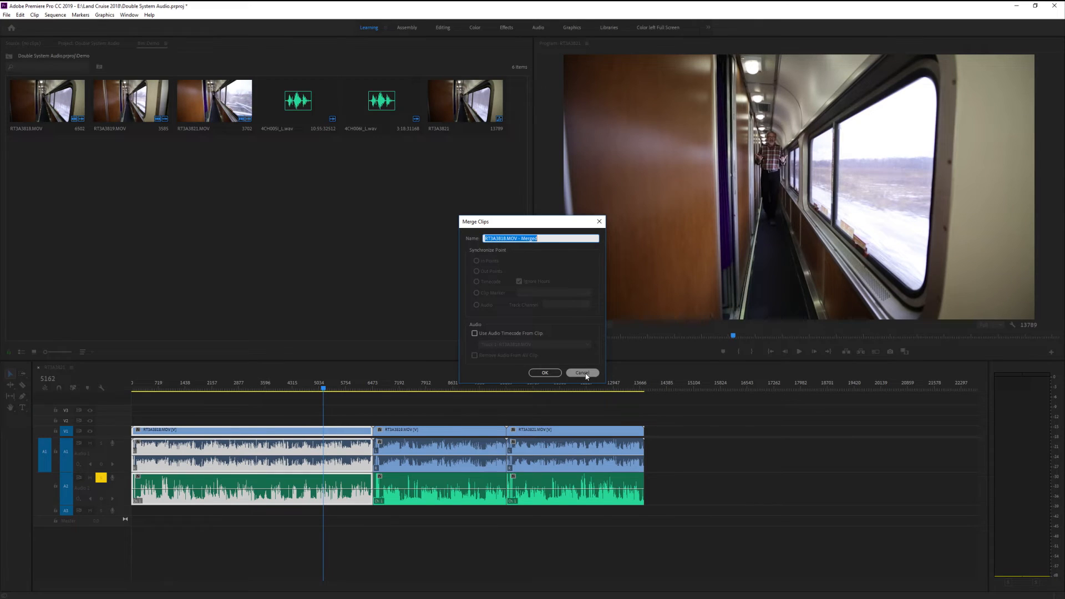
click(583, 372)
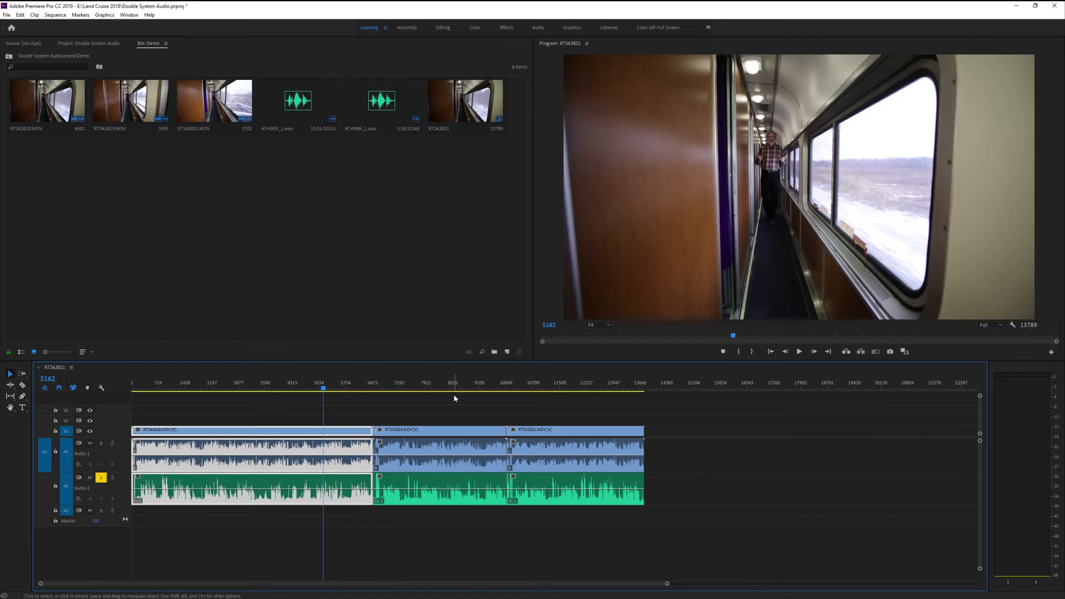
click(353, 413)
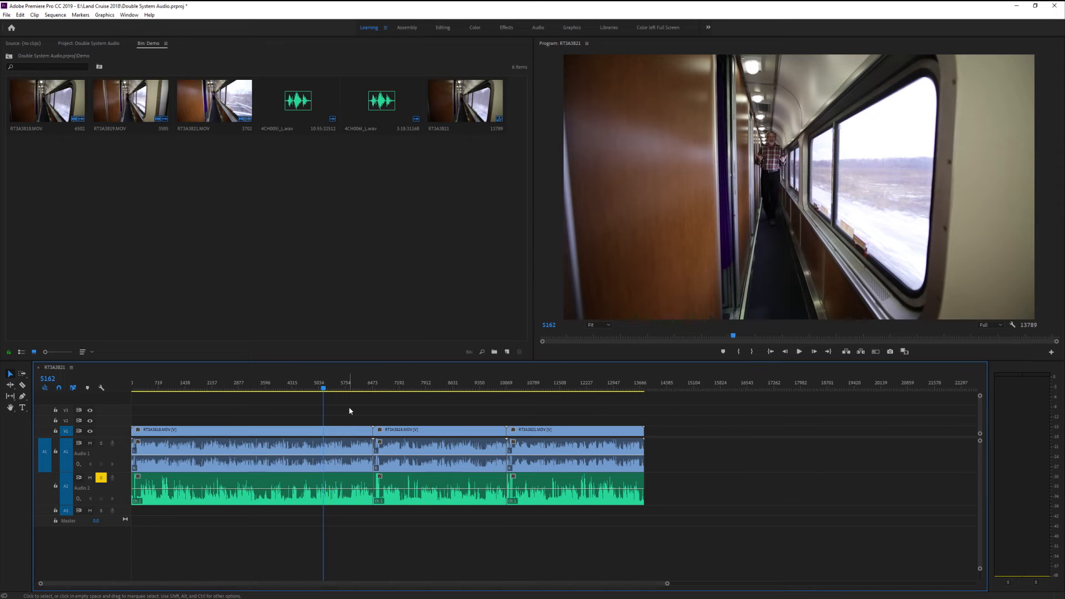
Overwrite the camera audio of RT3A3818.MOV on audio track 1 with its WAV section and link that audio to the video
click(304, 481)
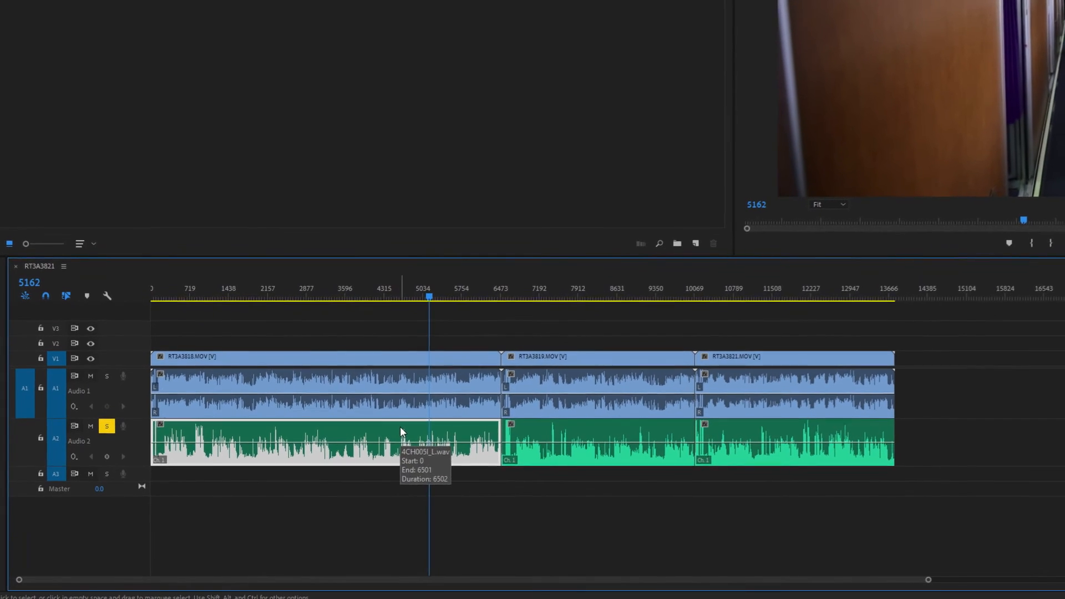
drag(391, 431, 404, 403)
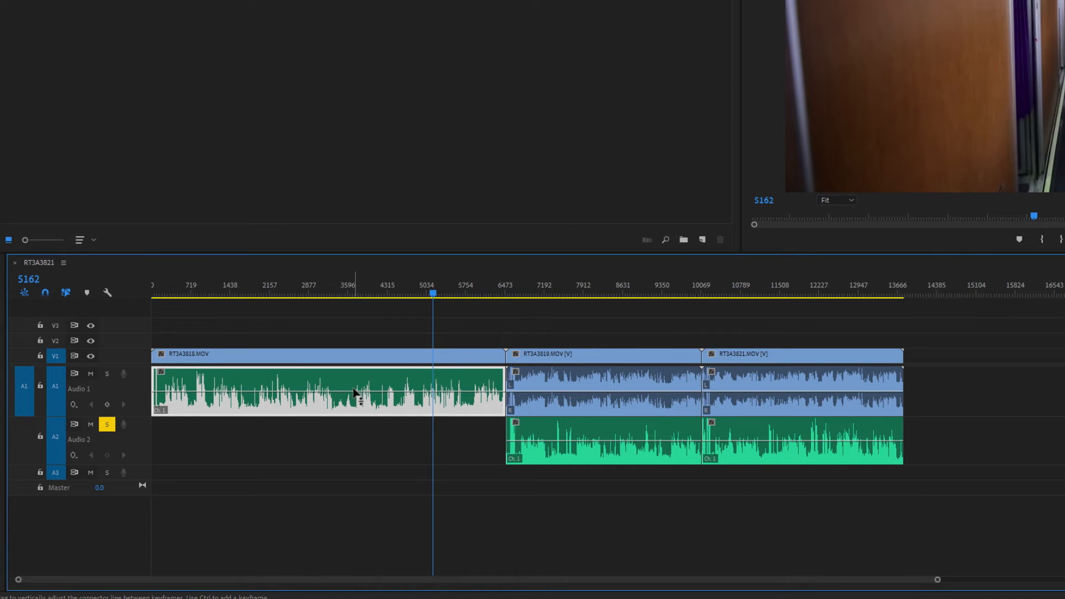
click(375, 358)
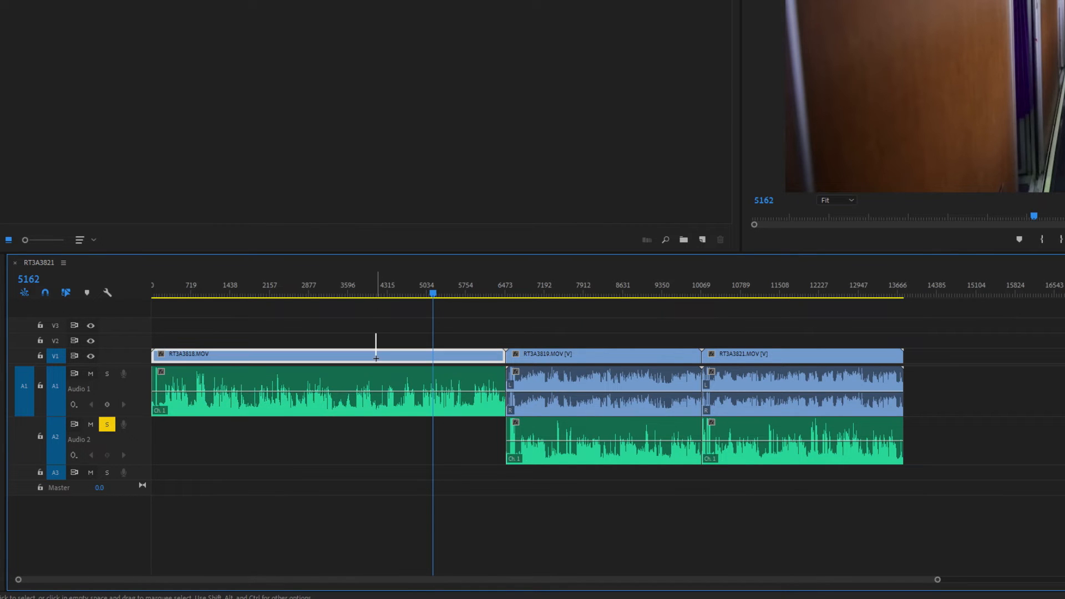
drag(383, 364, 386, 377)
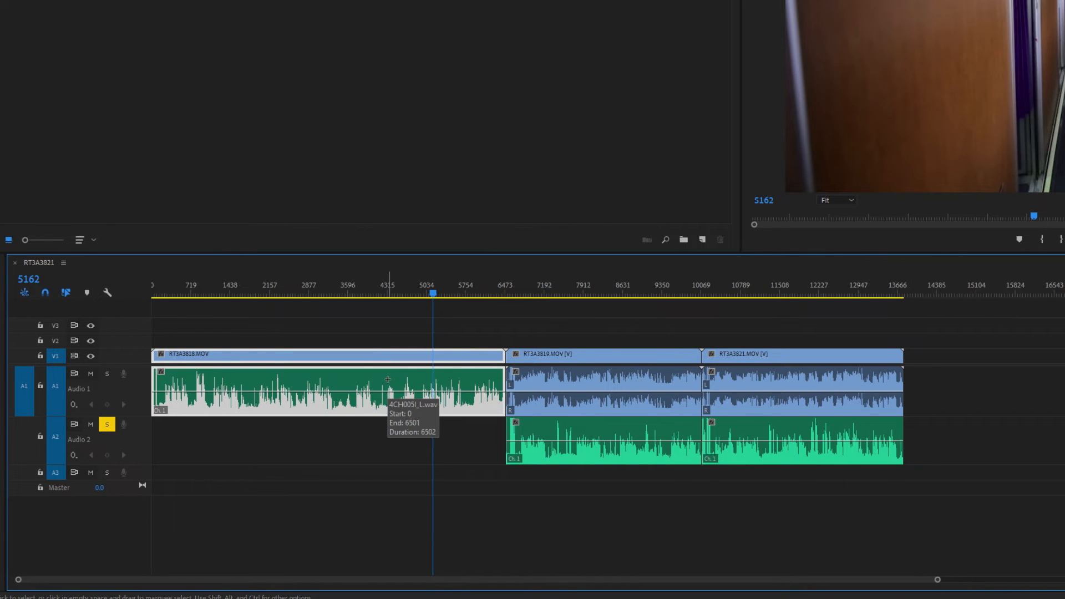
right_click(387, 379)
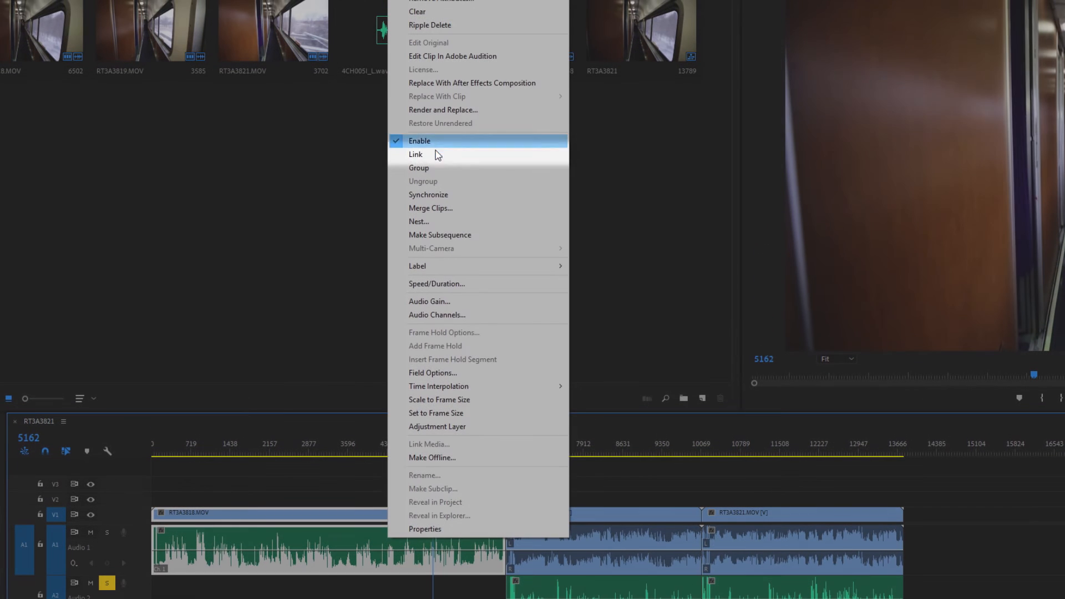
click(437, 155)
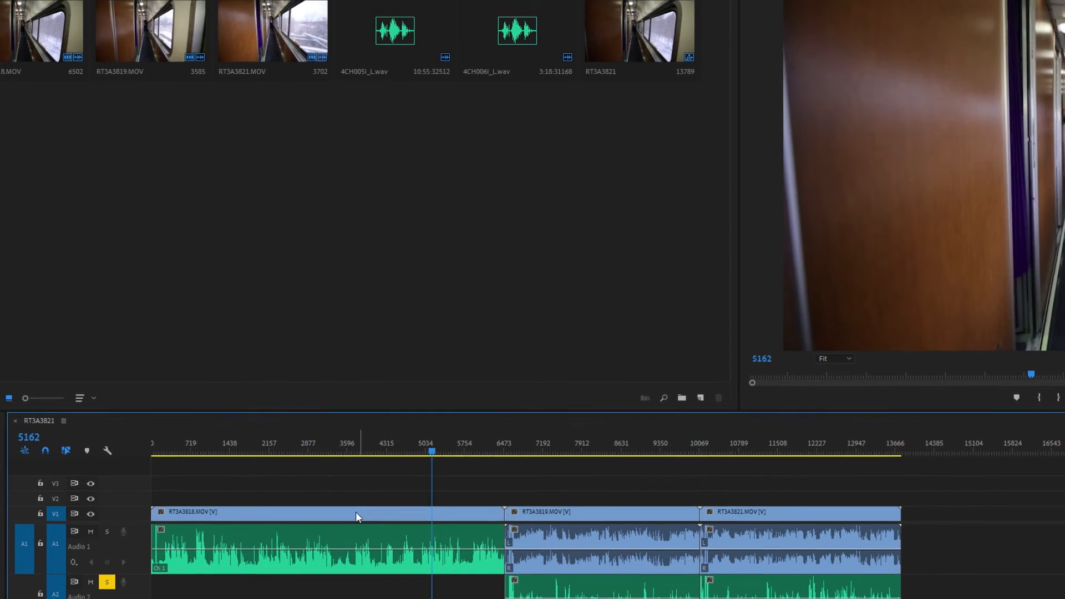
Move the linked RT3A3818.MOV clip behind the other clips to about frame 15800 and set the playhead to frame 17877
click(306, 446)
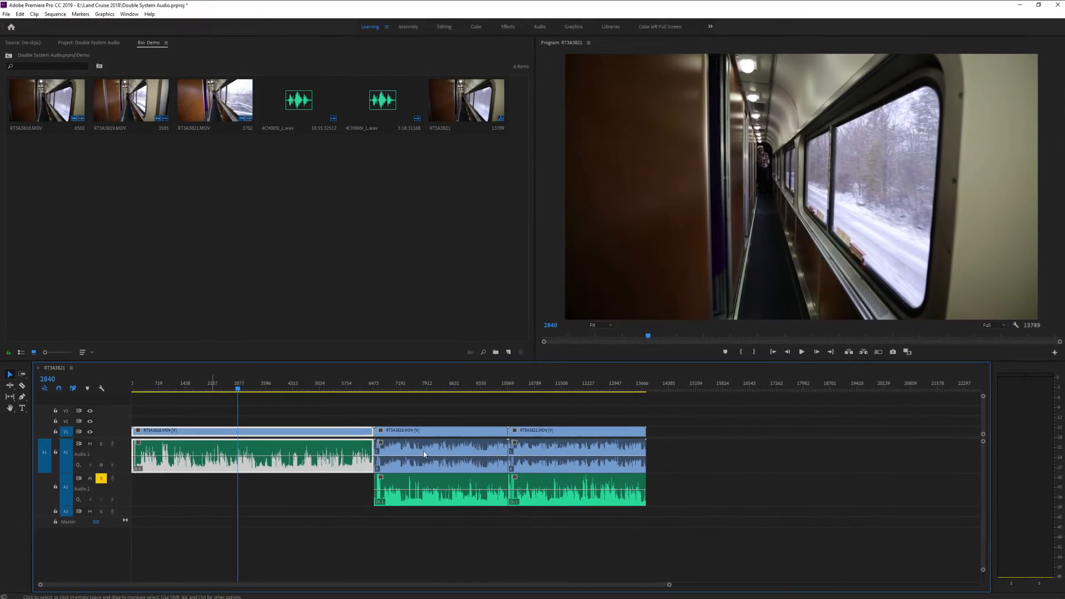
drag(423, 455, 805, 437)
click(796, 388)
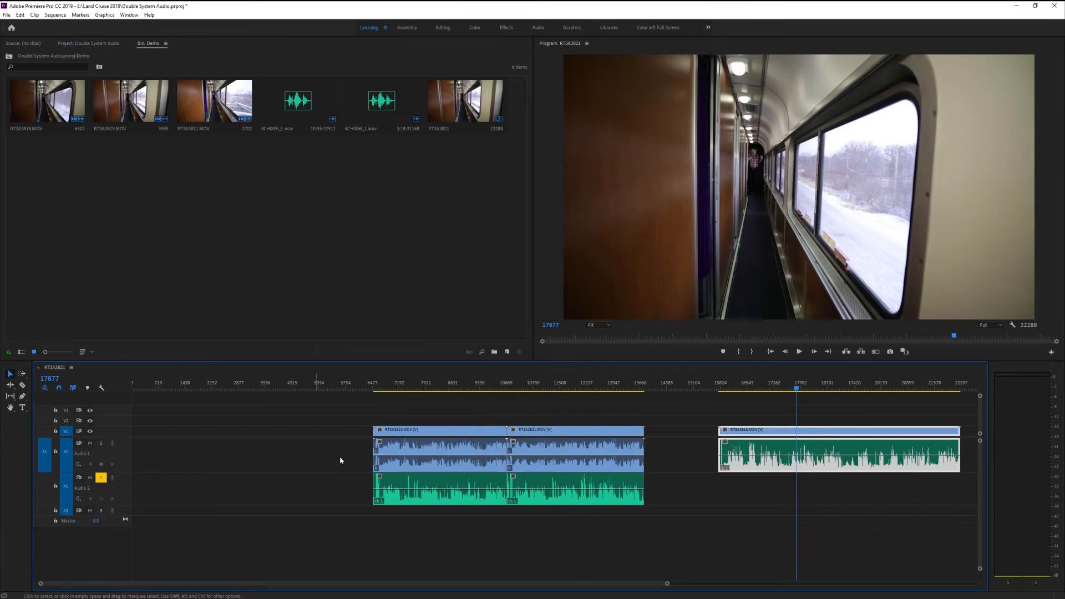
Overwrite the camera audio of RT3A3819.MOV on audio track 1 with its WAV section and link both
click(340, 457)
drag(400, 483, 400, 452)
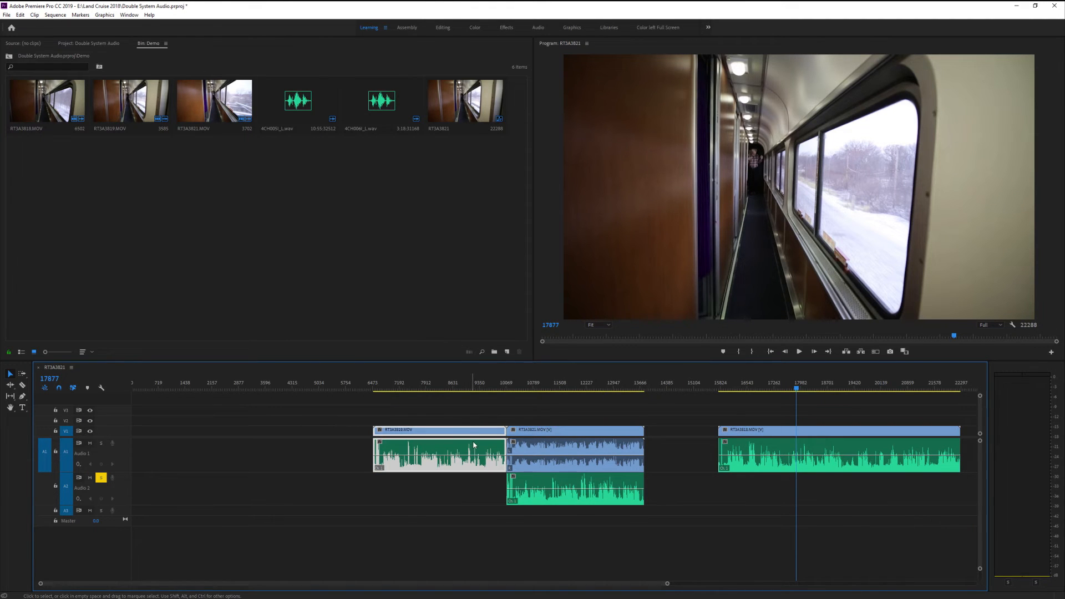
right_click(473, 448)
click(533, 182)
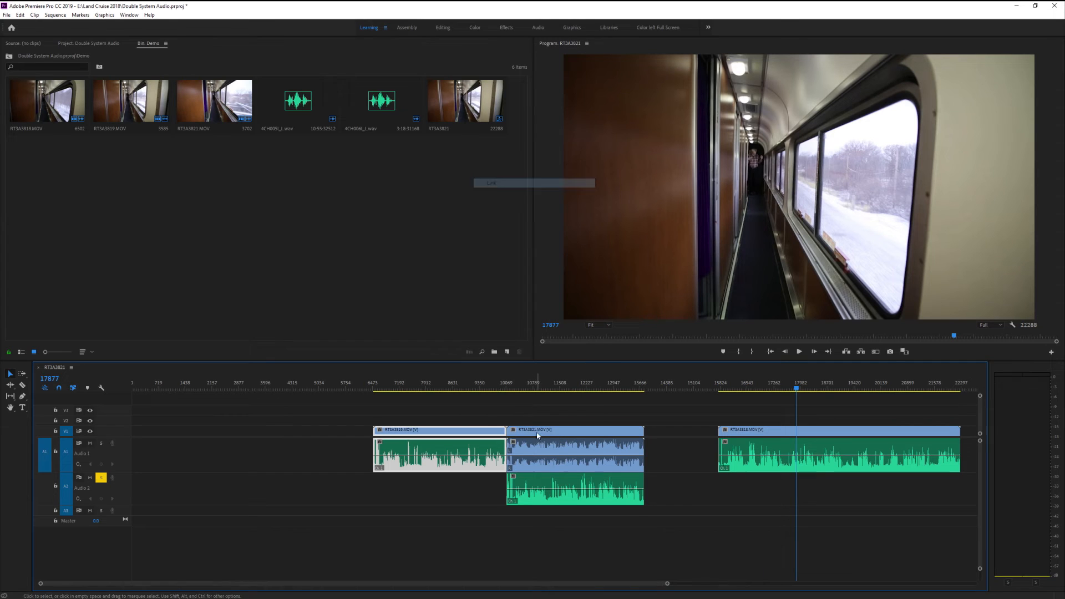
Try replacing the camera audio of RT3A3821.MOV with its WAV section and linking the two
click(547, 410)
drag(565, 487, 539, 424)
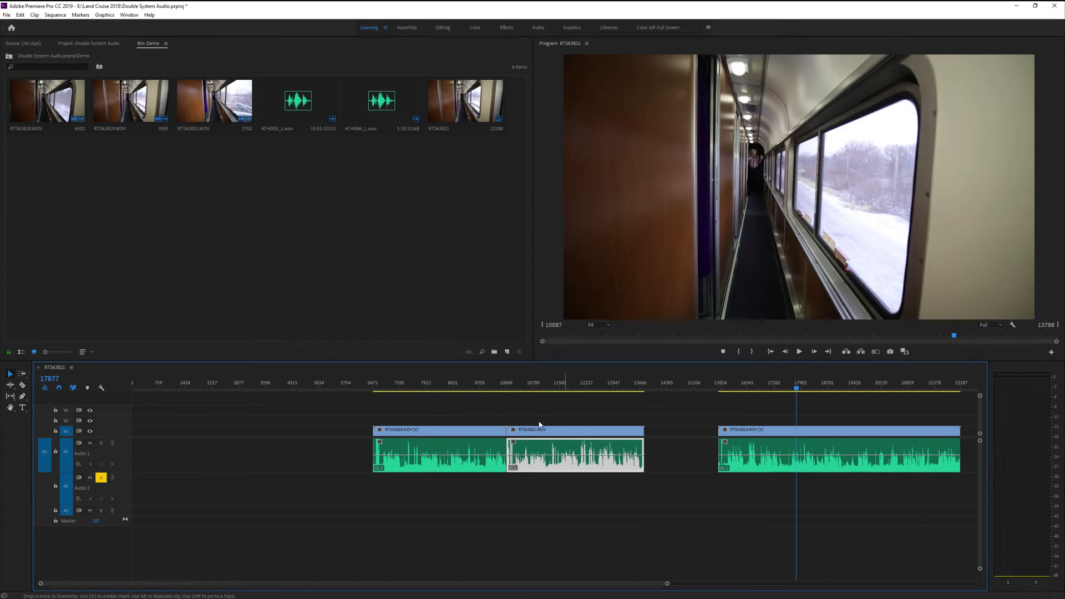
right_click(569, 451)
click(618, 188)
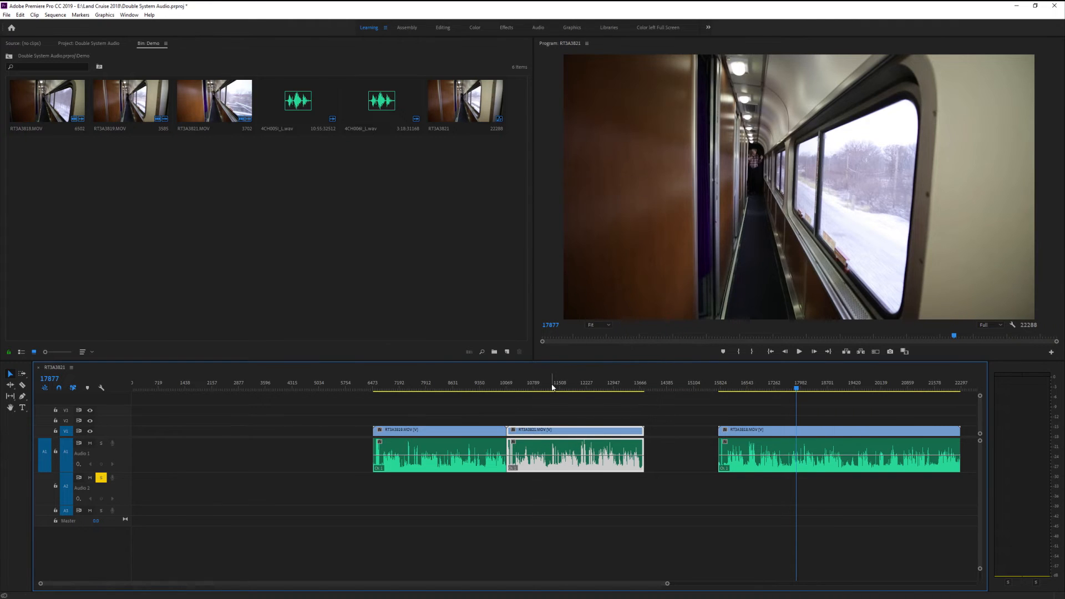
click(551, 387)
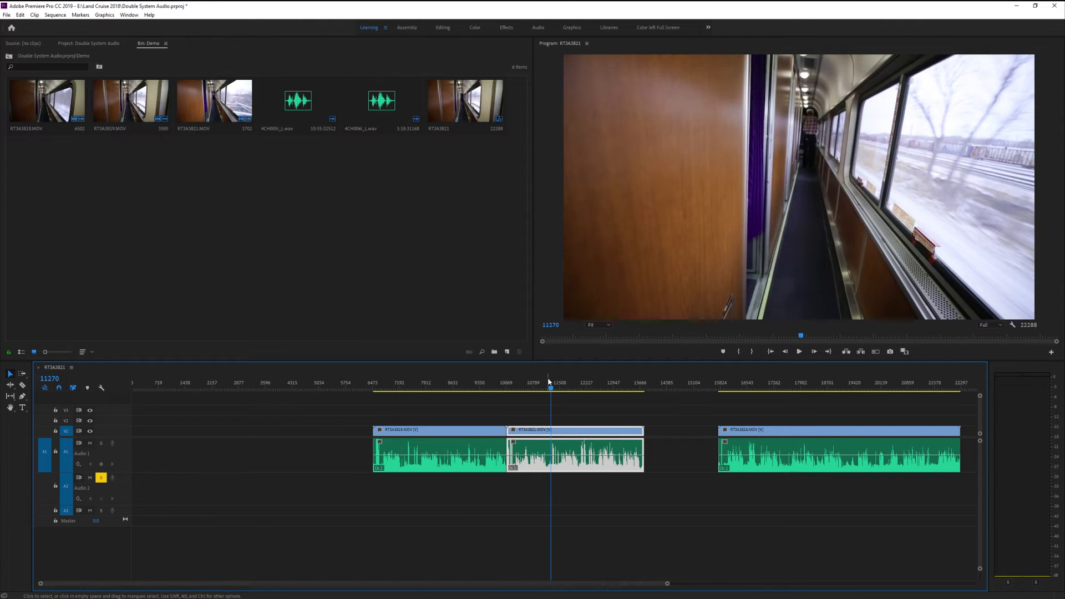
drag(549, 382, 542, 382)
click(569, 430)
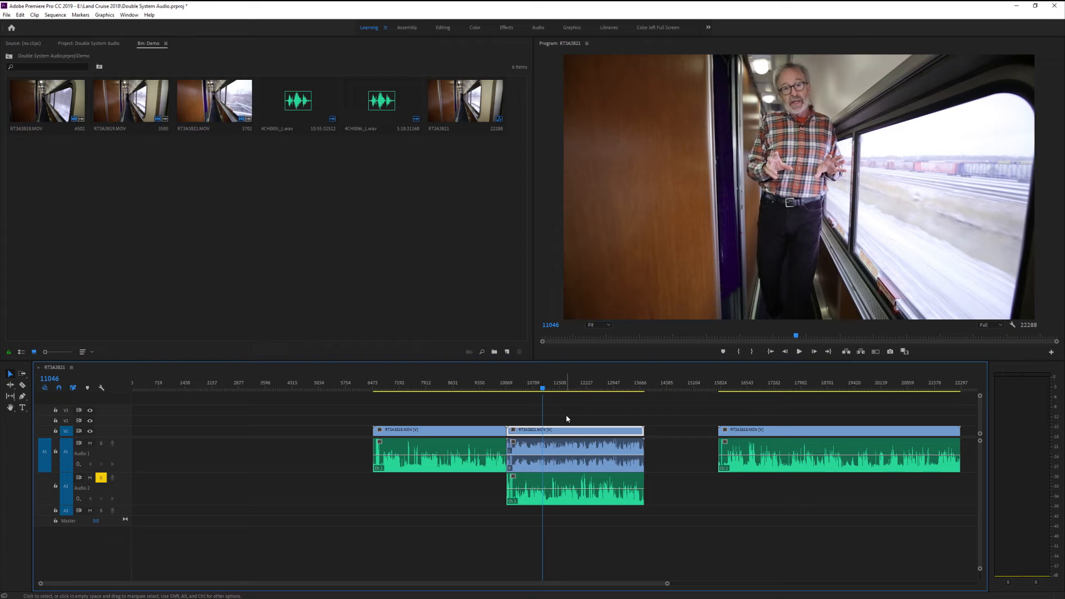
Overwrite the camera audio of RT3A3821.MOV on audio track 1 with its WAV section and group the video and audio
drag(559, 487, 559, 454)
click(566, 419)
click(588, 461)
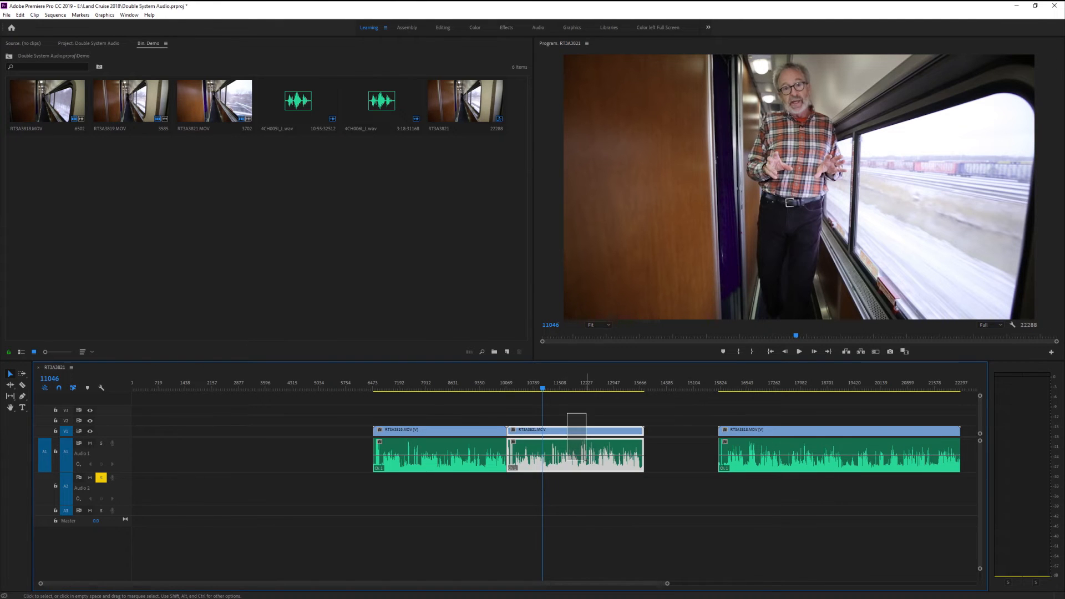
right_click(587, 461)
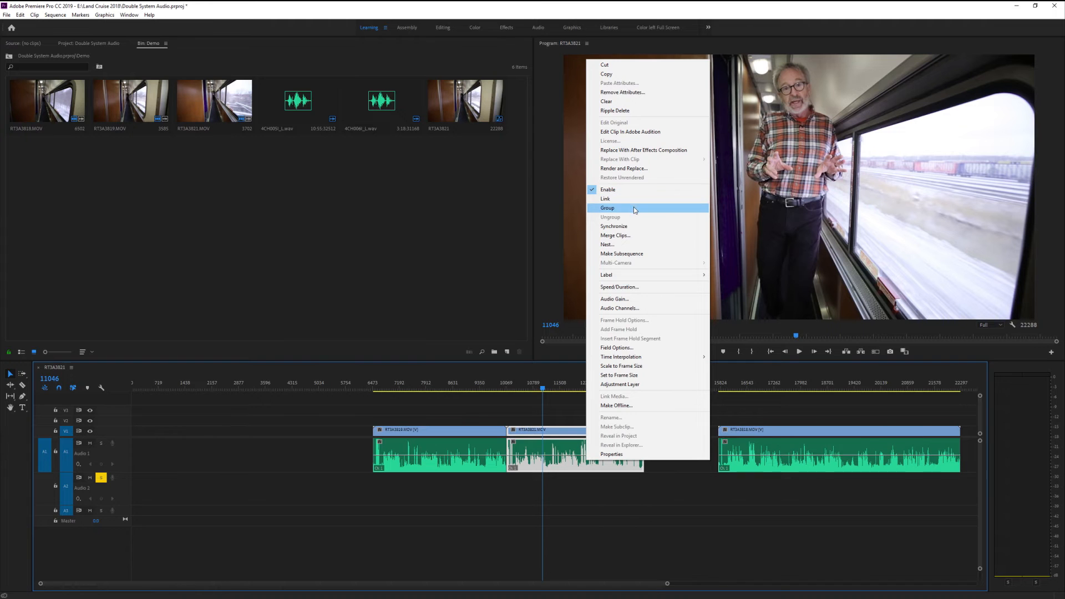
click(636, 209)
Split the audio and video of the grouped RT3A3821.MOV clip separately with the Razor tool at frame 10677
click(530, 389)
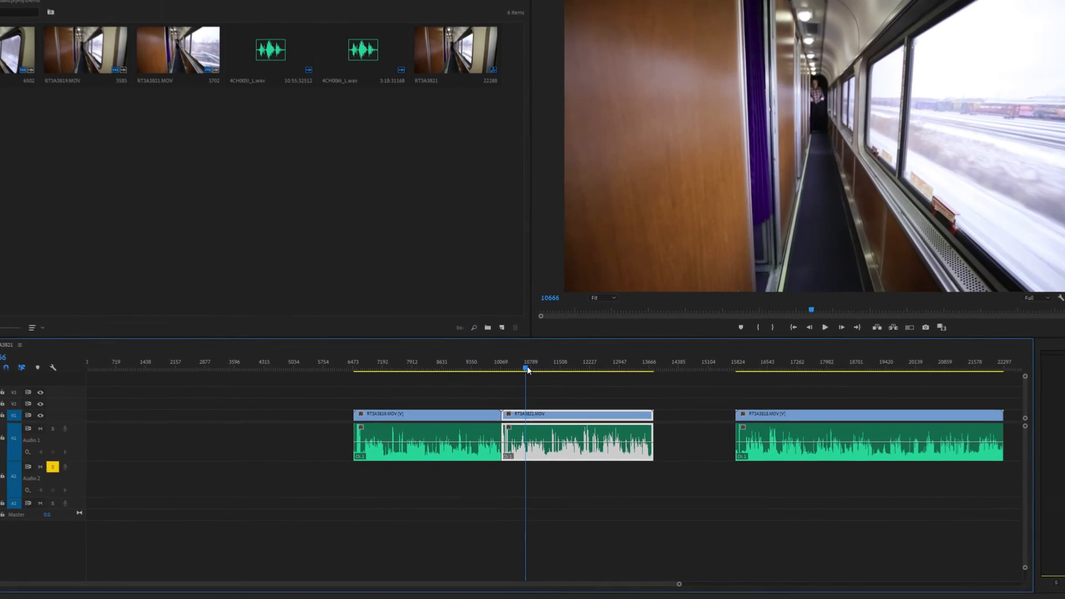
drag(528, 356, 525, 356)
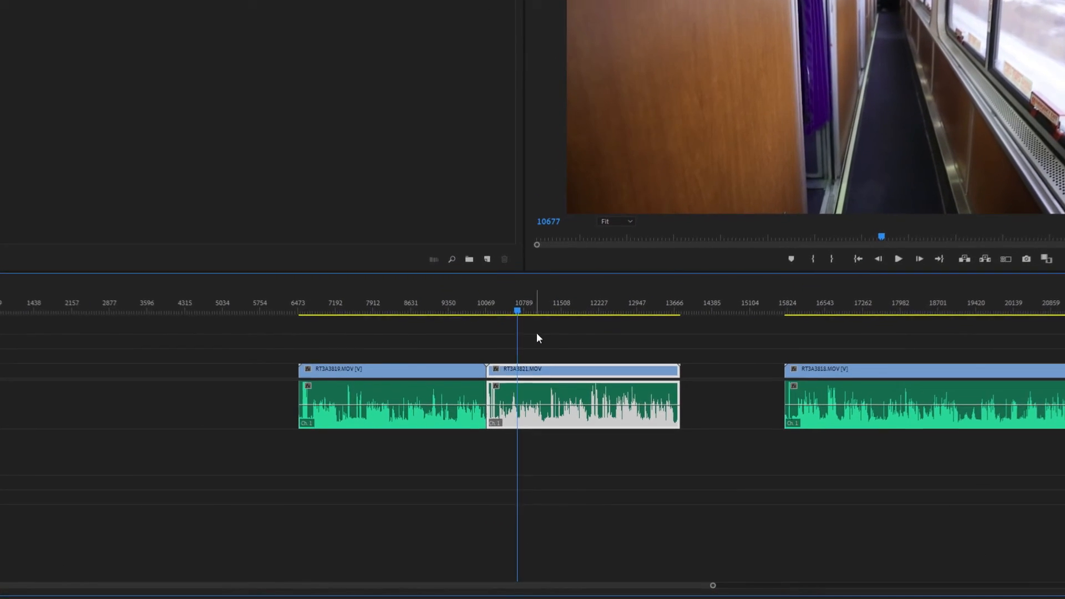
click(0, 377)
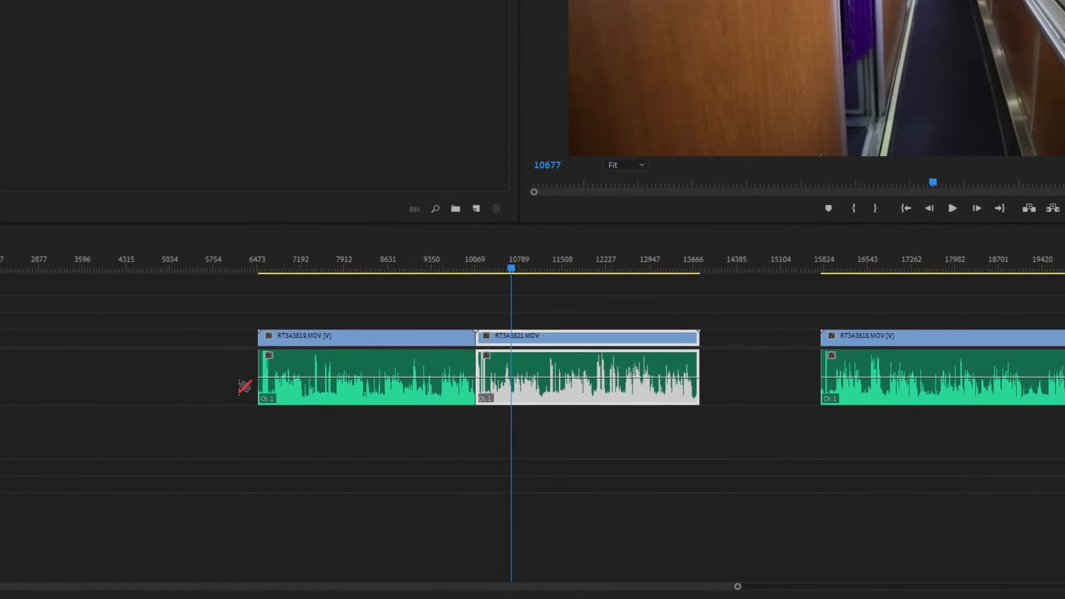
click(512, 363)
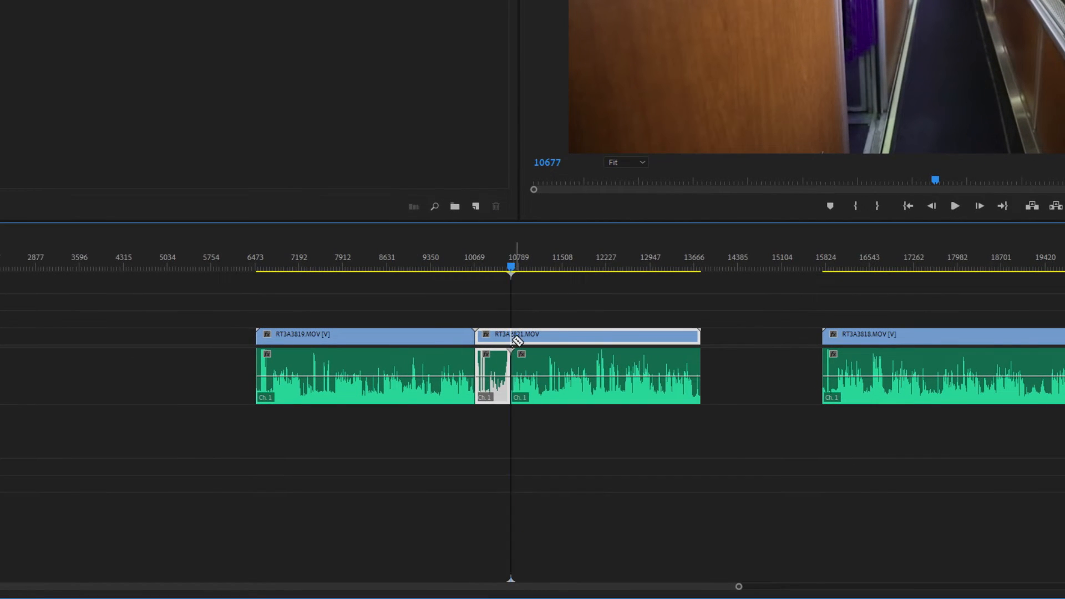
click(518, 339)
Split the audio and video of RT3A3821.MOV again at frame 11314 and select the middle segment to test the grouping
click(552, 265)
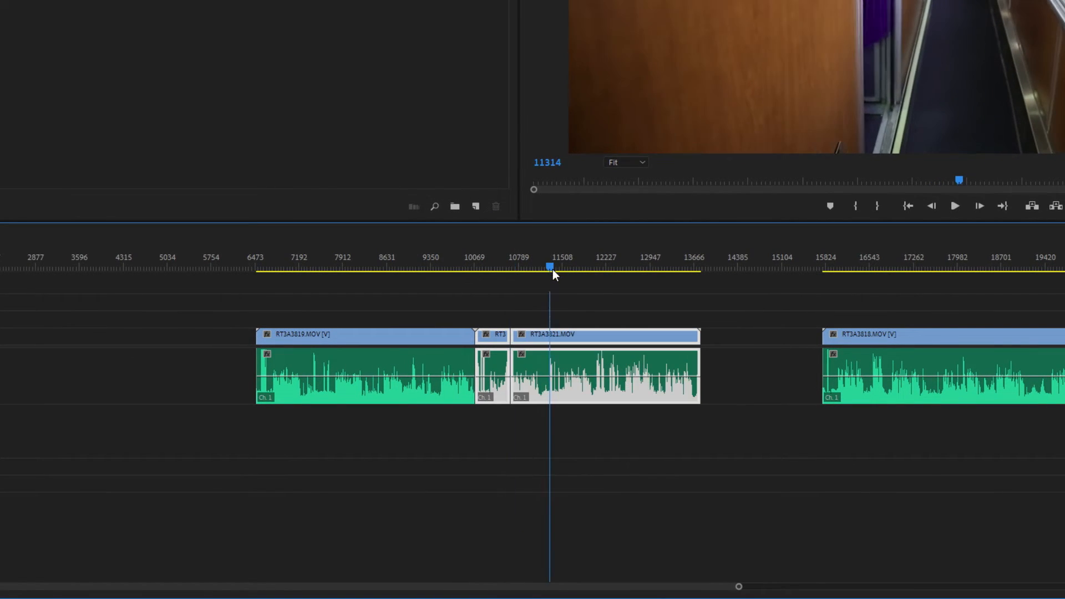
click(550, 370)
click(550, 335)
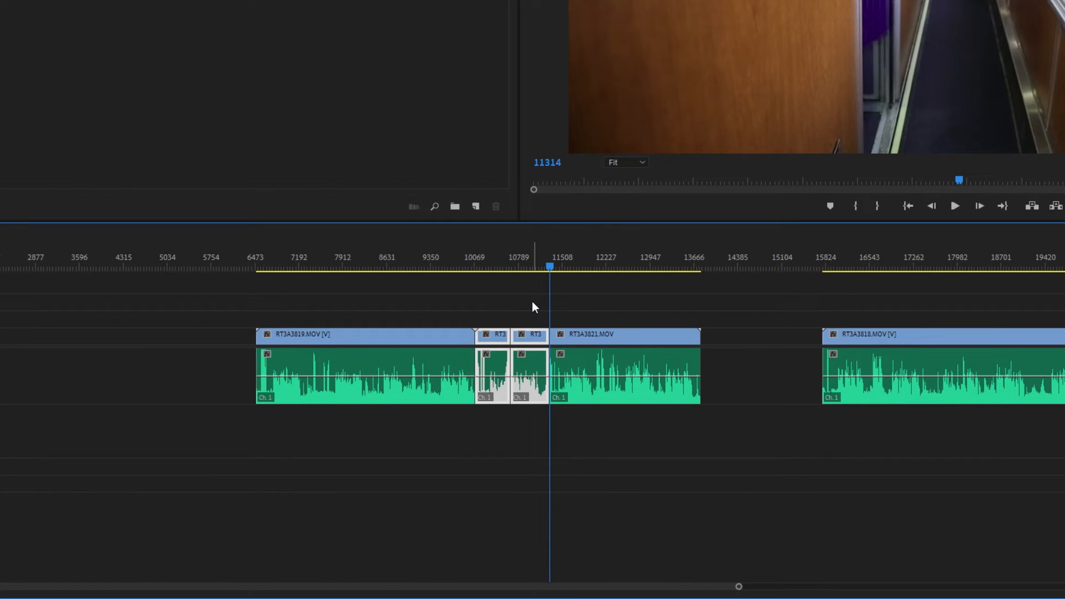
click(535, 307)
drag(533, 326, 537, 368)
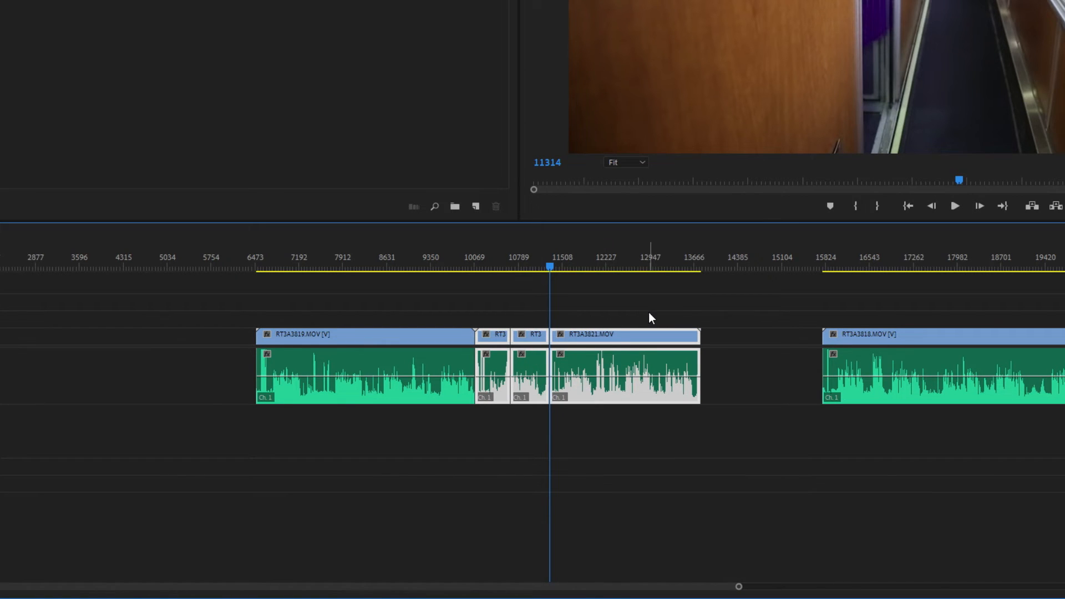
Undo the cuts, the grouping and the audio replacement on RT3A3821.MOV to restore its camera audio and separate WAV section
key(ctrl+z)
key(ctrl+z)
key(ctrl+z)
key(ctrl+z)
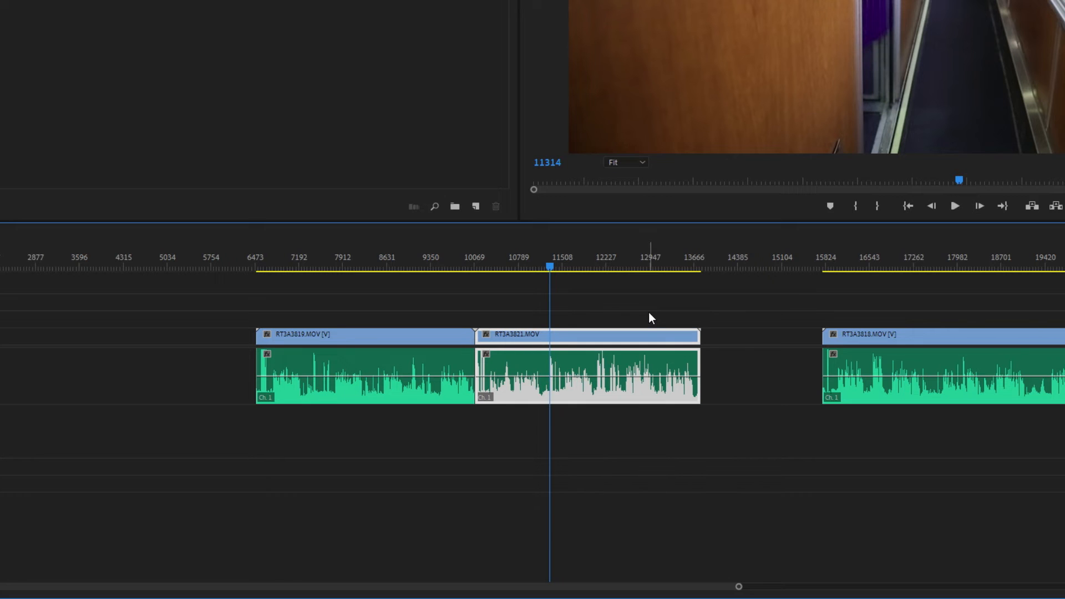
key(ctrl+z)
key(ctrl+z)
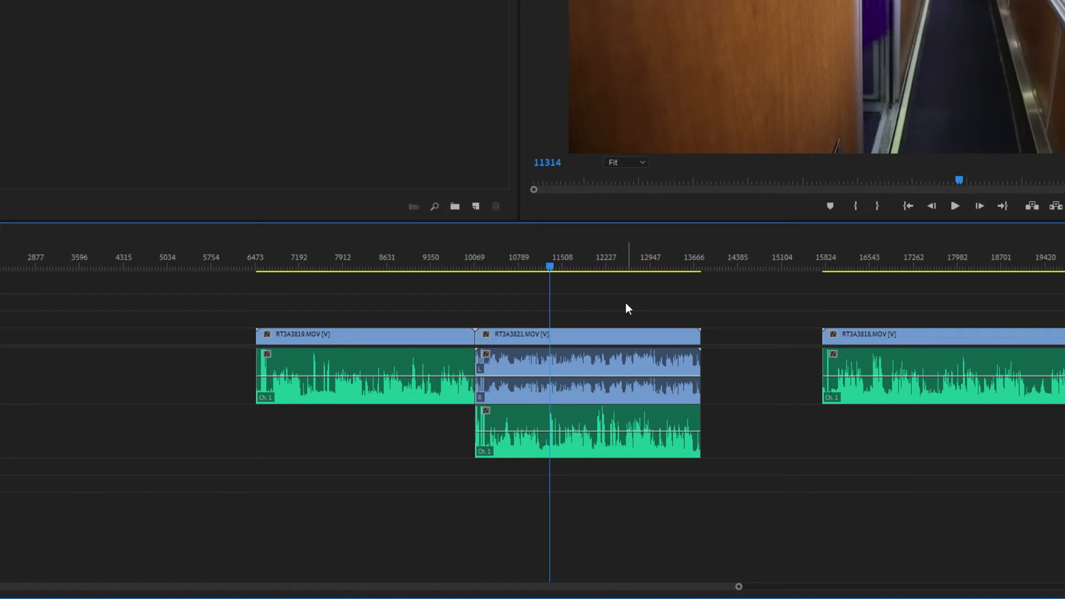
Overwrite the camera audio of RT3A3821.MOV on audio track 1 with its WAV section and link the video and audio
drag(578, 415, 579, 382)
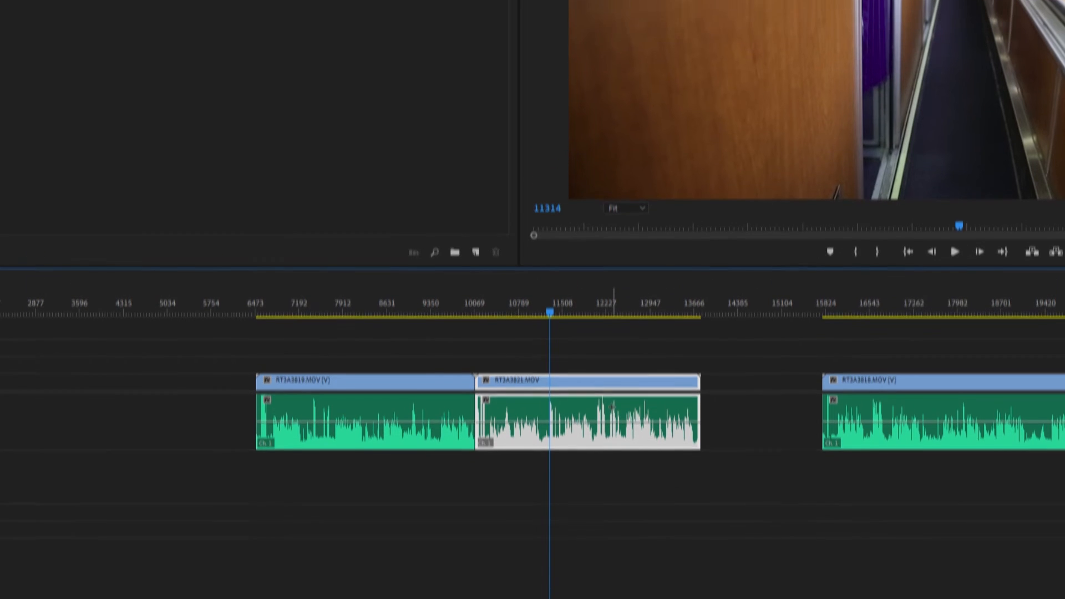
right_click(610, 360)
click(696, 139)
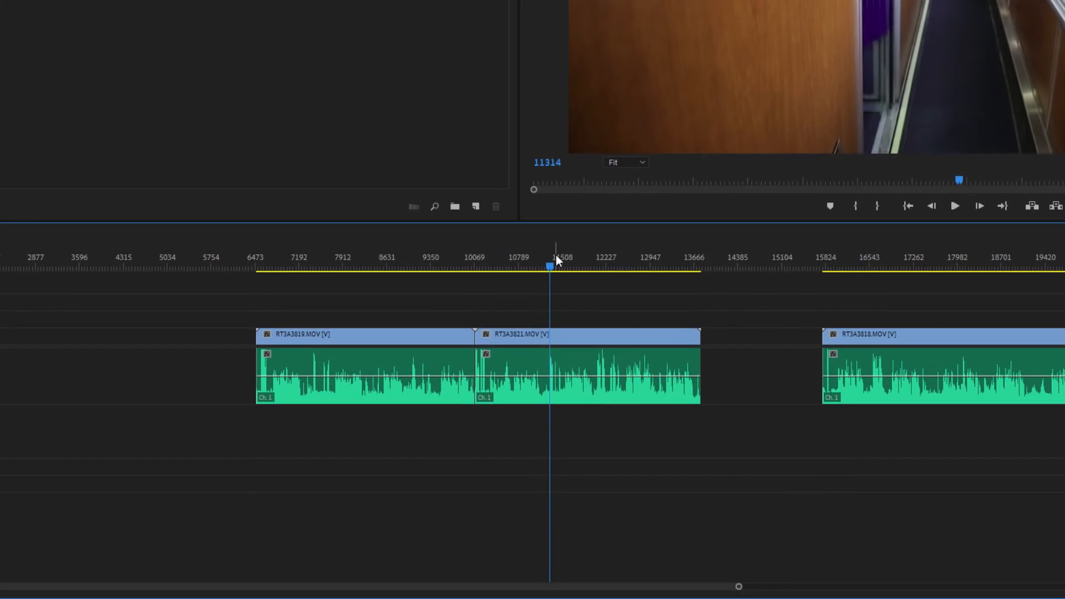
Split the linked video and audio of RT3A3821.MOV together with Add Edit shortly before the 10789 frame mark
drag(556, 256, 524, 262)
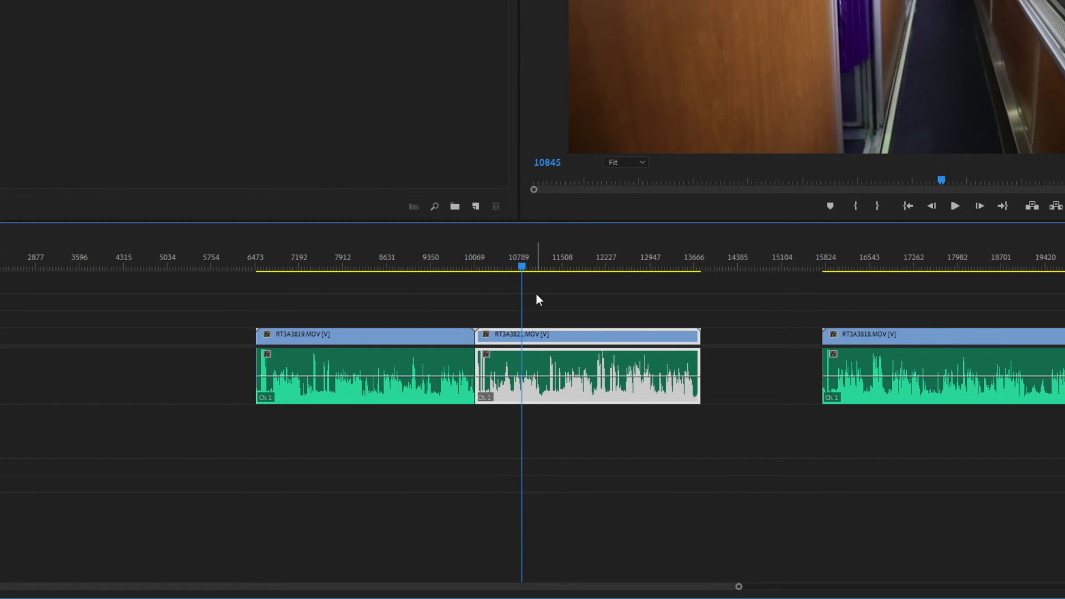
key(shift+Left)
key(shift+Left)
key(shift+Left)
key(shift+Left)
key(shift+Left)
key(shift+Left)
key(shift+Left)
key(shift+Left)
key(shift+Left)
key(shift+Left)
key(shift+Left)
key(shift+Left)
key(shift+Left)
key(shift+Left)
key(shift+Left)
key(shift+Left)
key(shift+Left)
key(shift+Left)
key(shift+Left)
key(shift+Left)
key(shift+Left)
key(shift+Left)
key(shift+Left)
key(shift+Left)
key(ctrl+k)
Split the linked RT3A3821.MOV clip again with Add Edit at frame 11147
click(531, 267)
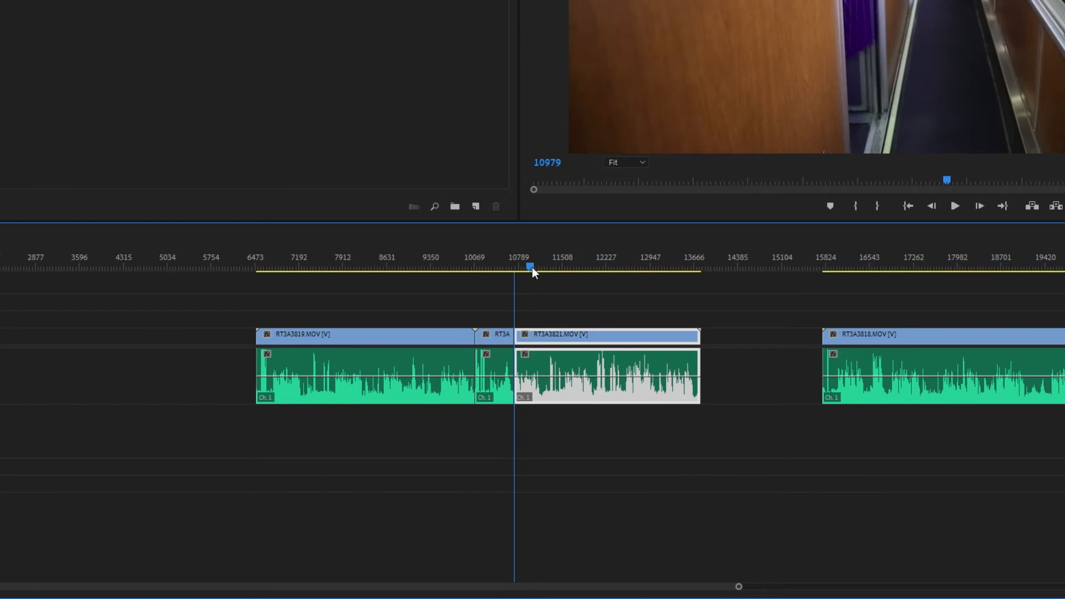
drag(531, 268, 540, 261)
key(ctrl+k)
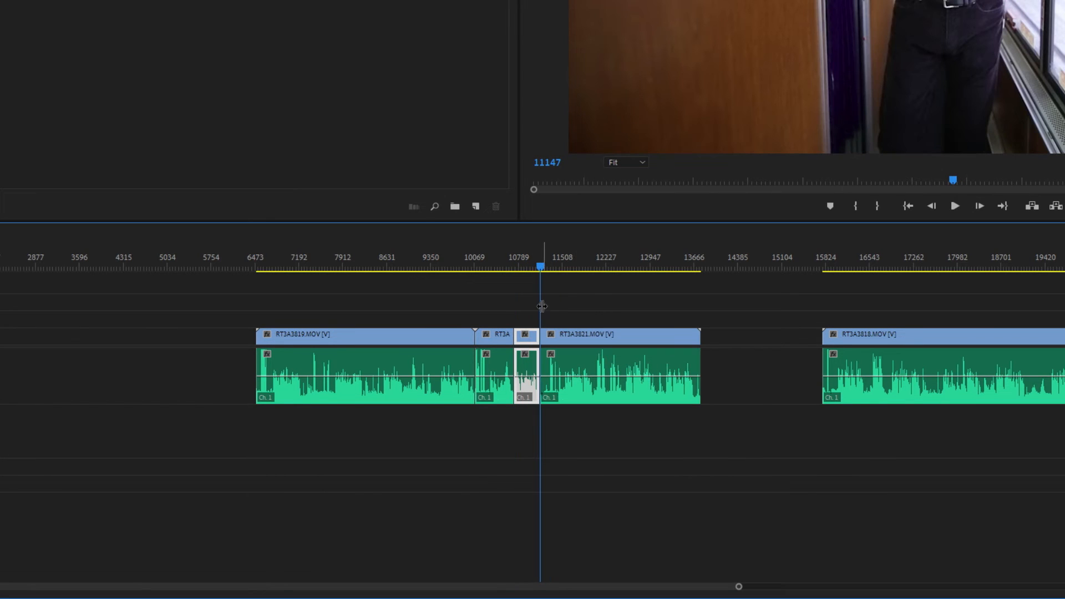
Select the RT3A3821.MOV segments individually, try moving the short middle one ahead of RT3A3819.MOV, and undo the move
click(568, 338)
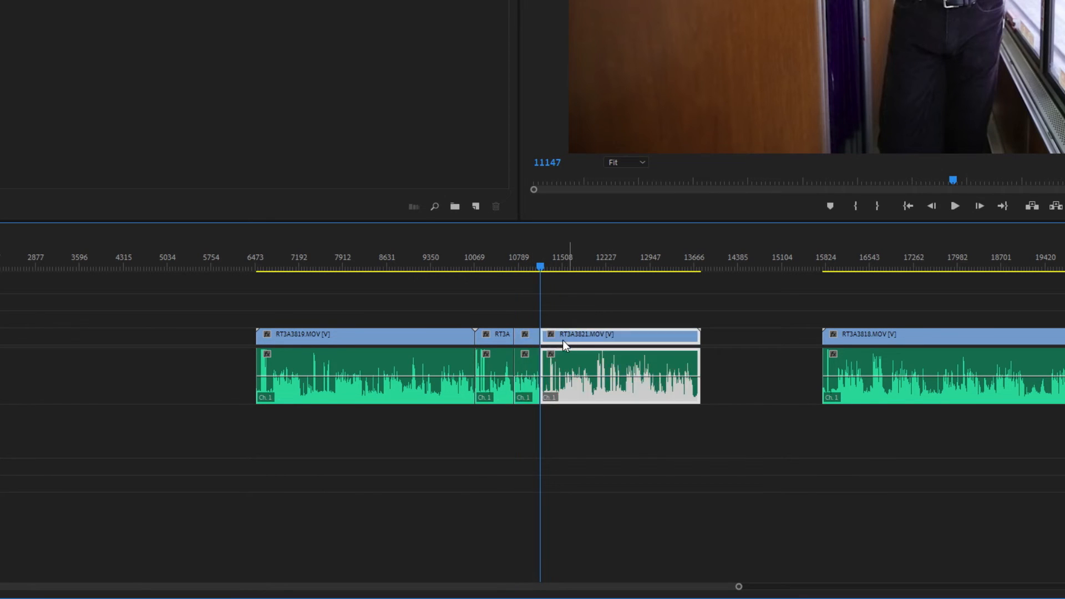
click(493, 333)
click(534, 335)
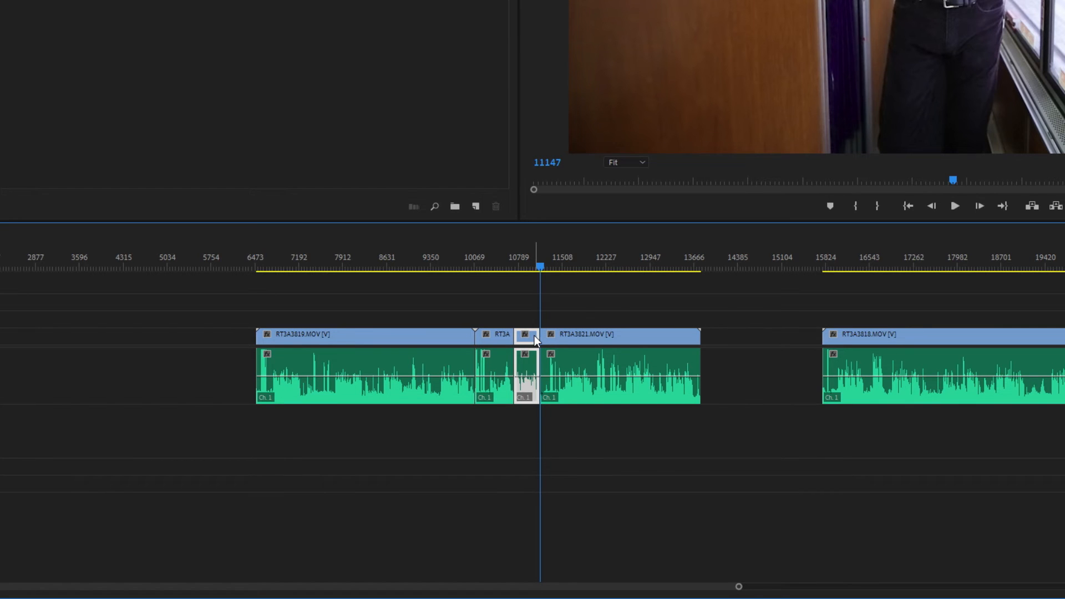
drag(534, 335, 126, 346)
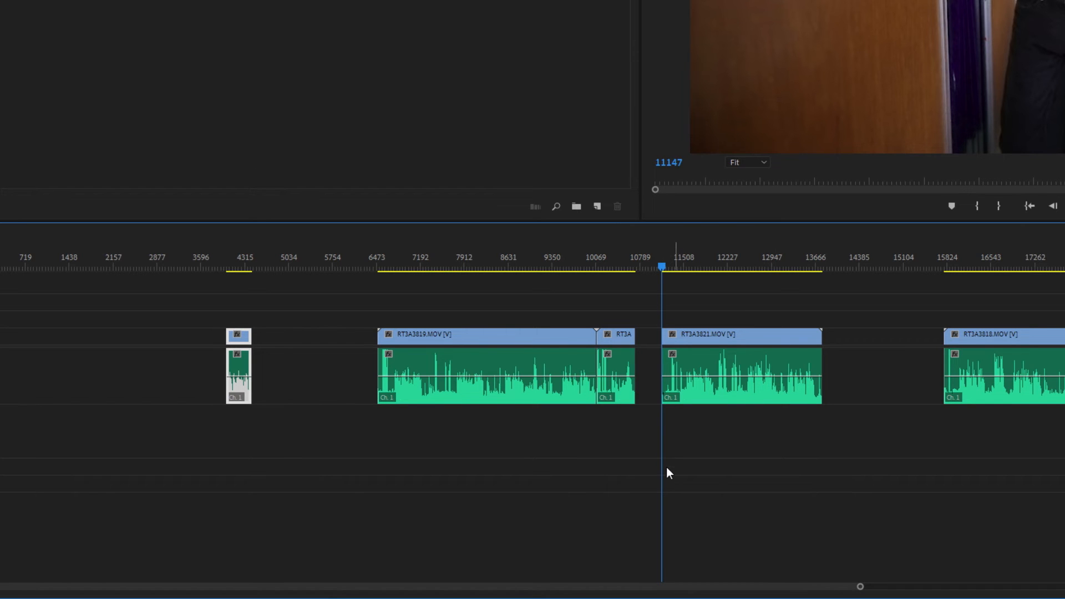
key(ctrl+z)
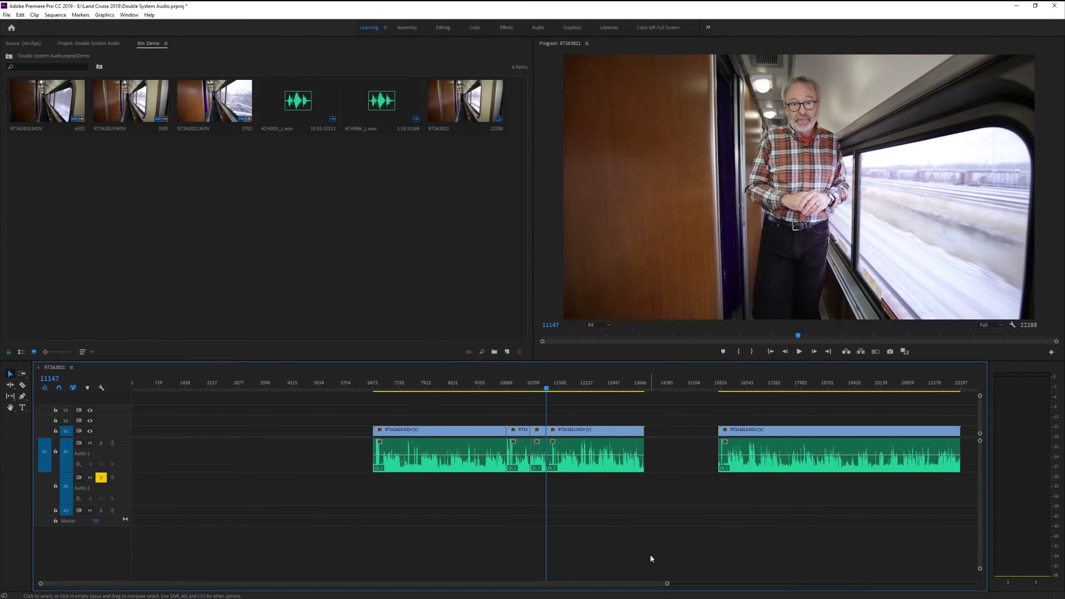
Open the PluralEyes 4 extension
click(130, 15)
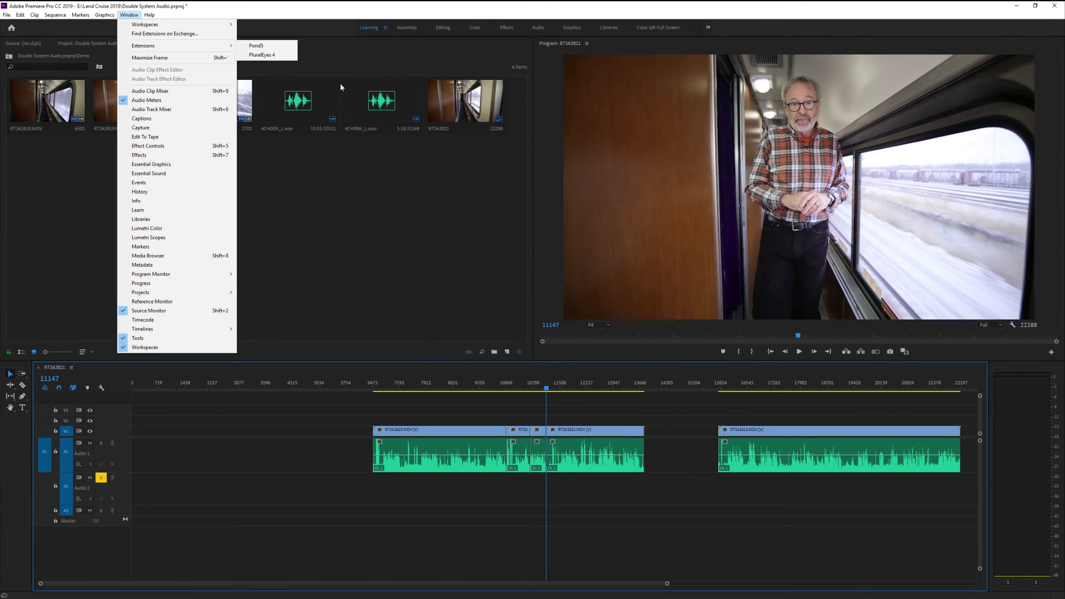
click(262, 54)
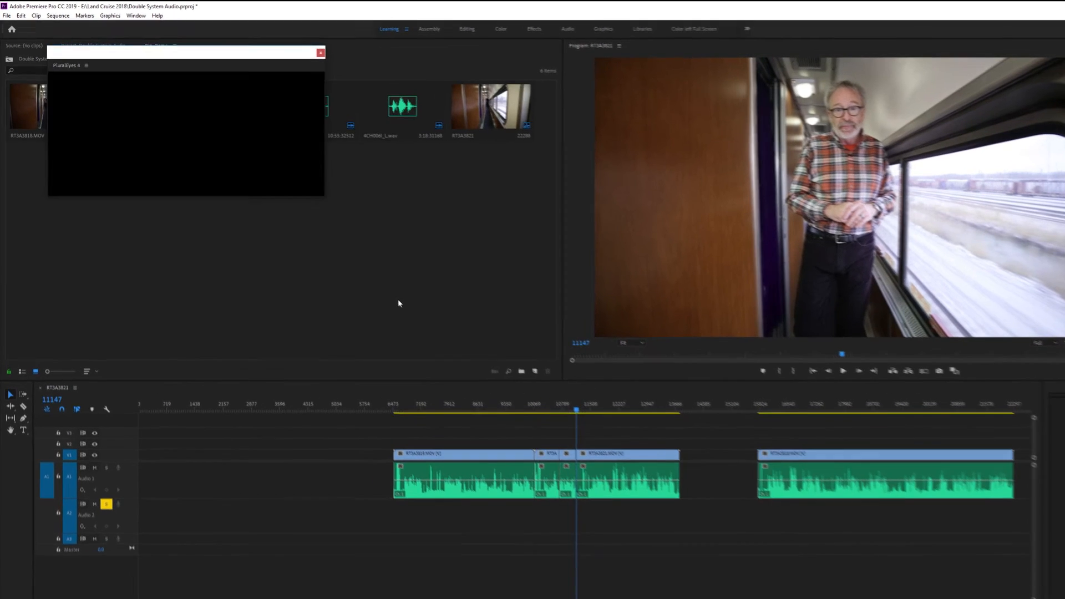